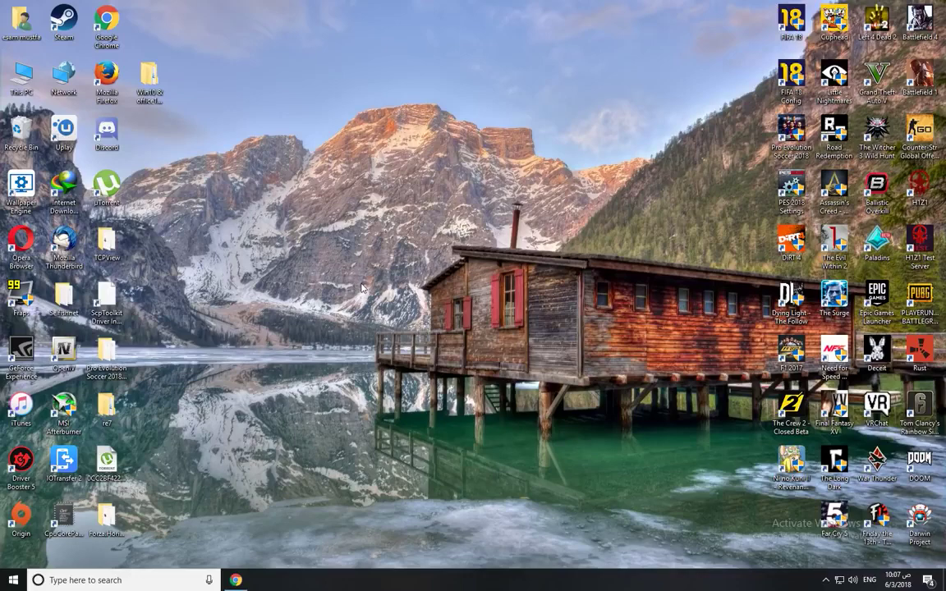
Step: Open This PC to view its drives and folders, and close it
double_click(22, 79)
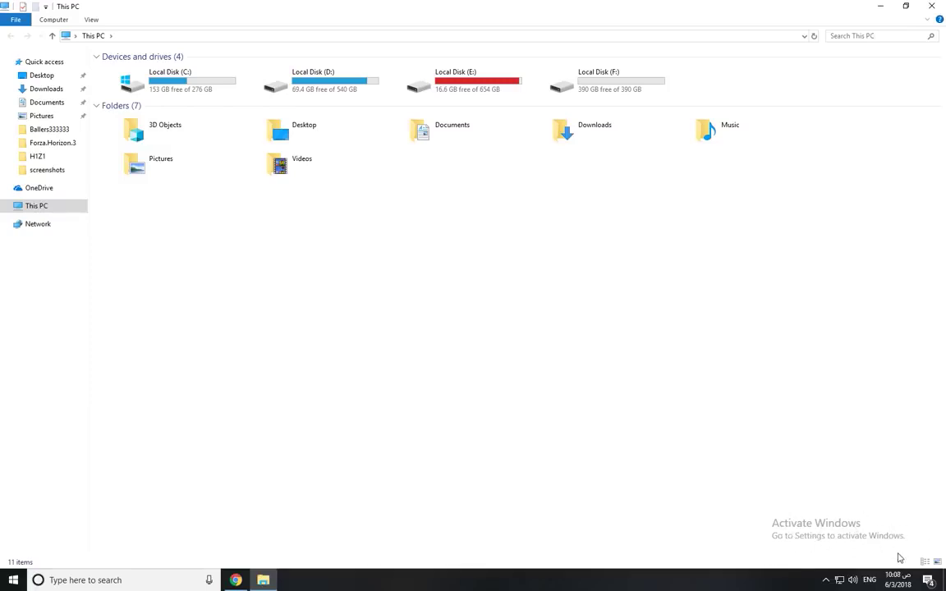
key(alt+F4)
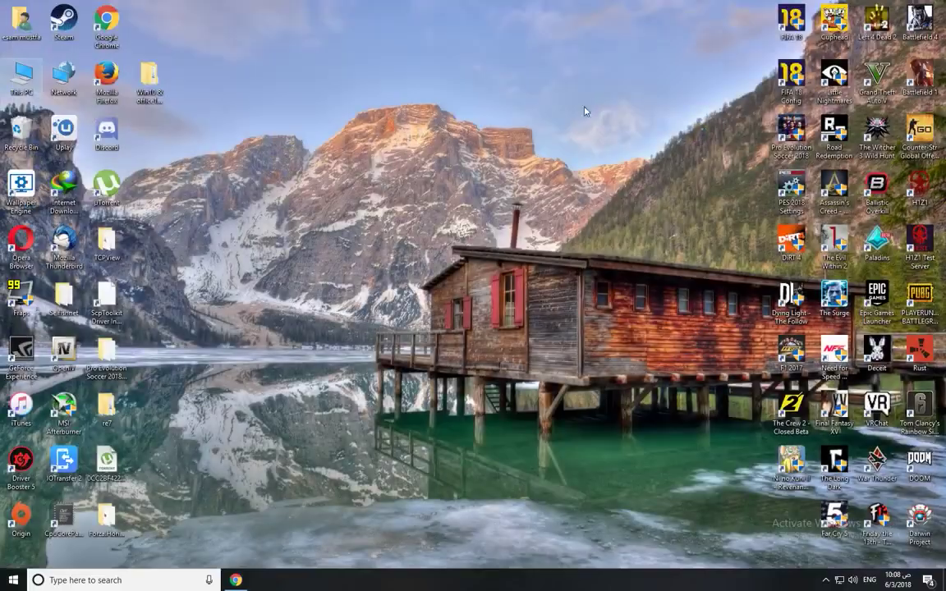
Step: Move the Win10 & office16 activator folder to the top of its desktop column and view its inner folder's contents
drag(143, 71, 143, 19)
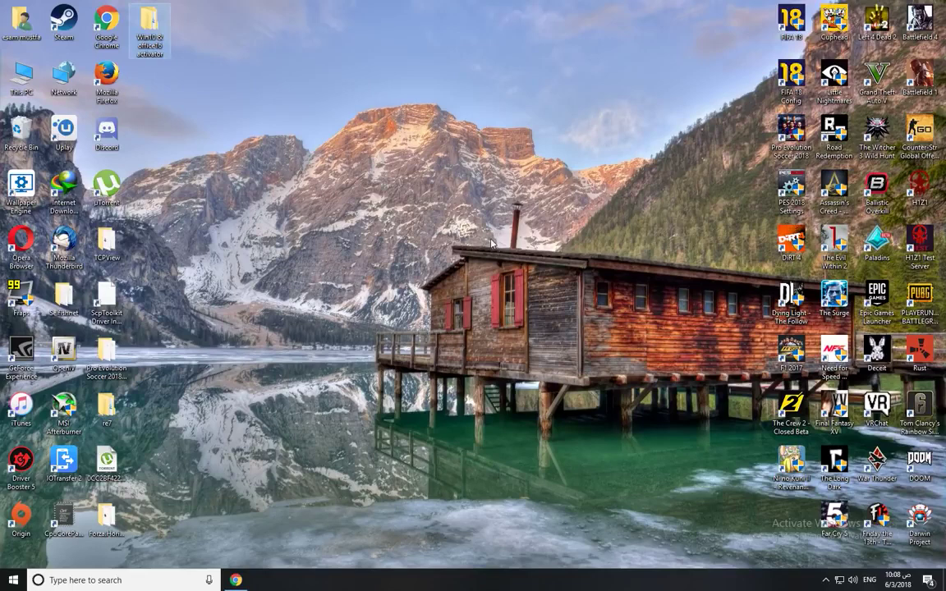
double_click(151, 34)
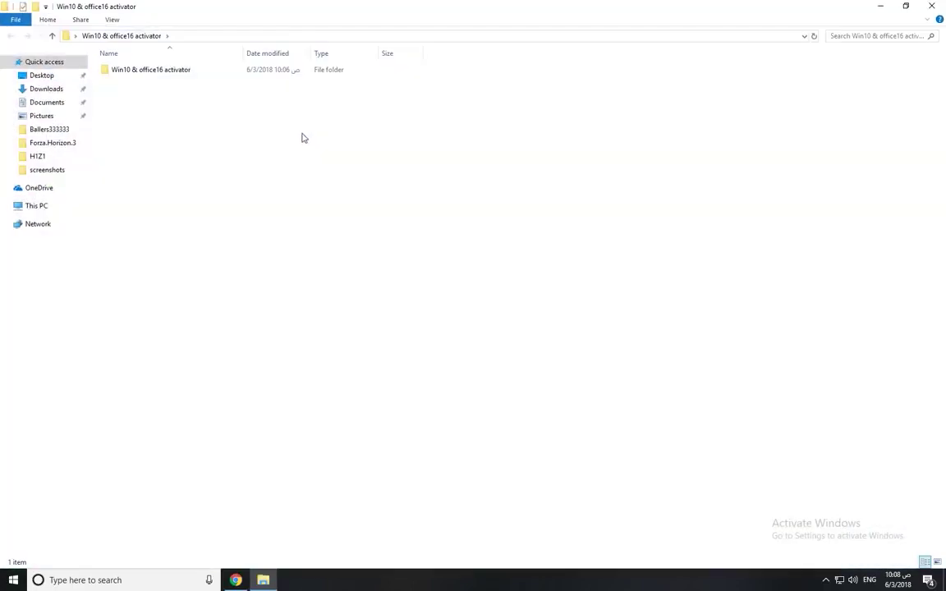
double_click(280, 75)
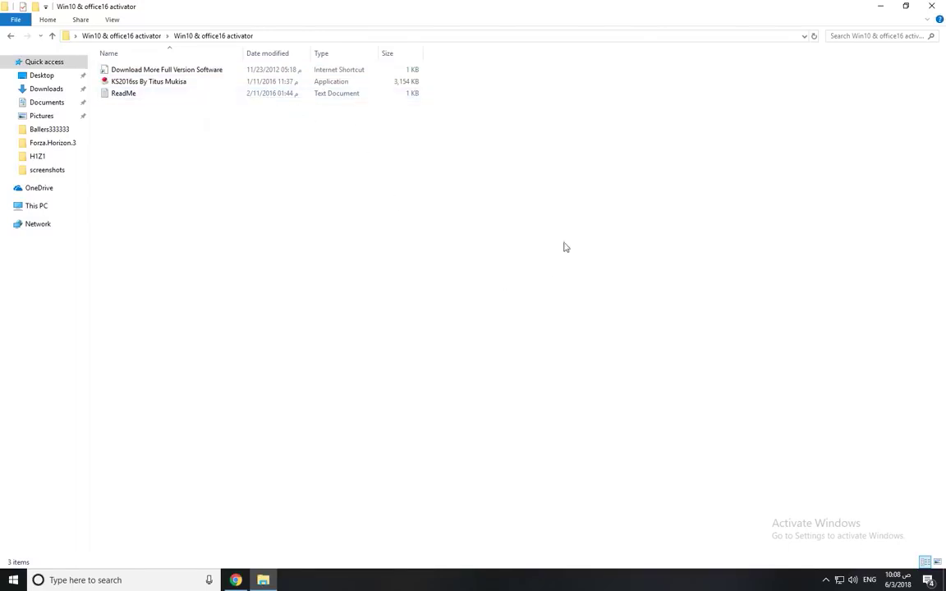
click(931, 6)
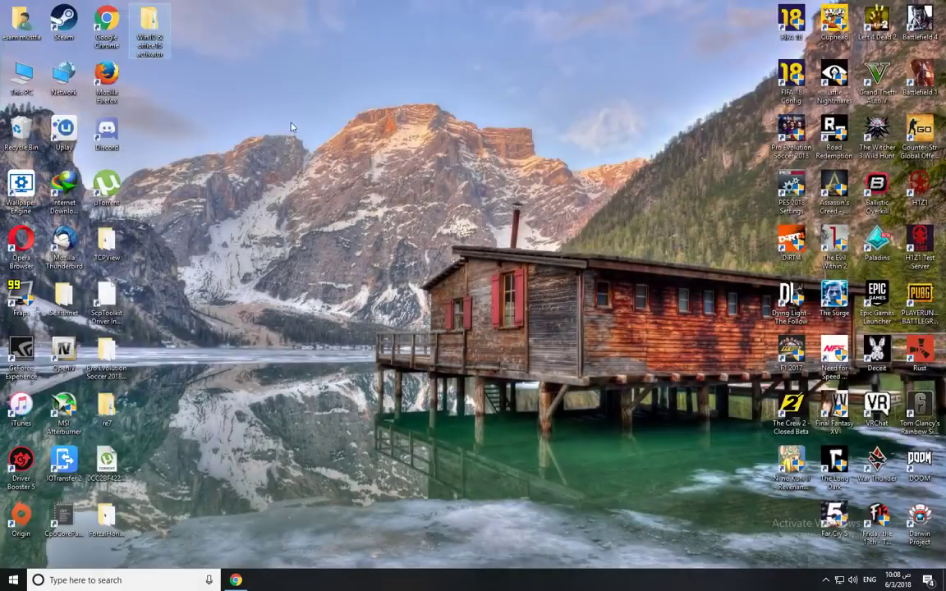
Step: Launch the KS2016ss application from the inner Win10 & office16 activator folder and allow it to make changes to the device
double_click(151, 18)
double_click(168, 70)
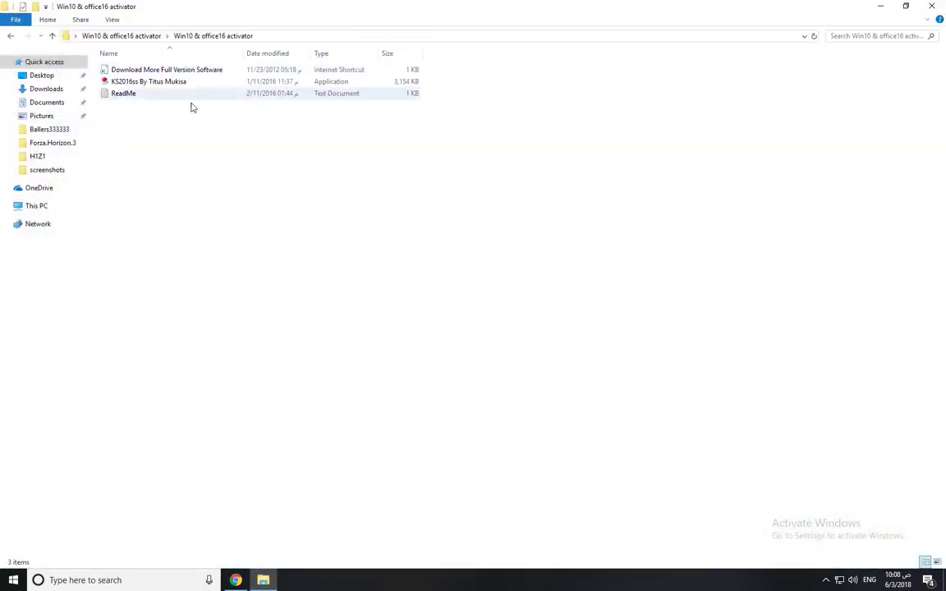
click(168, 83)
right_click(173, 83)
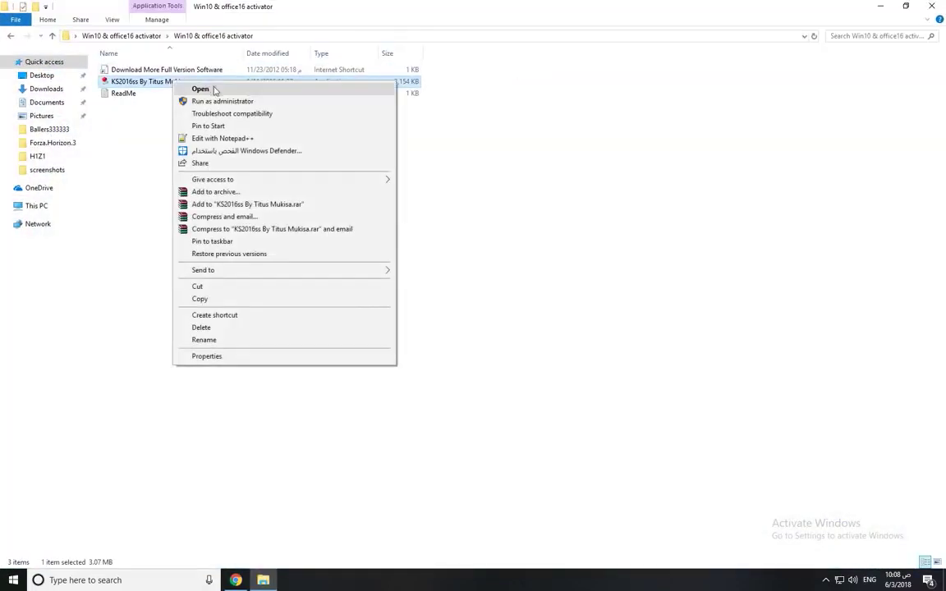
click(479, 186)
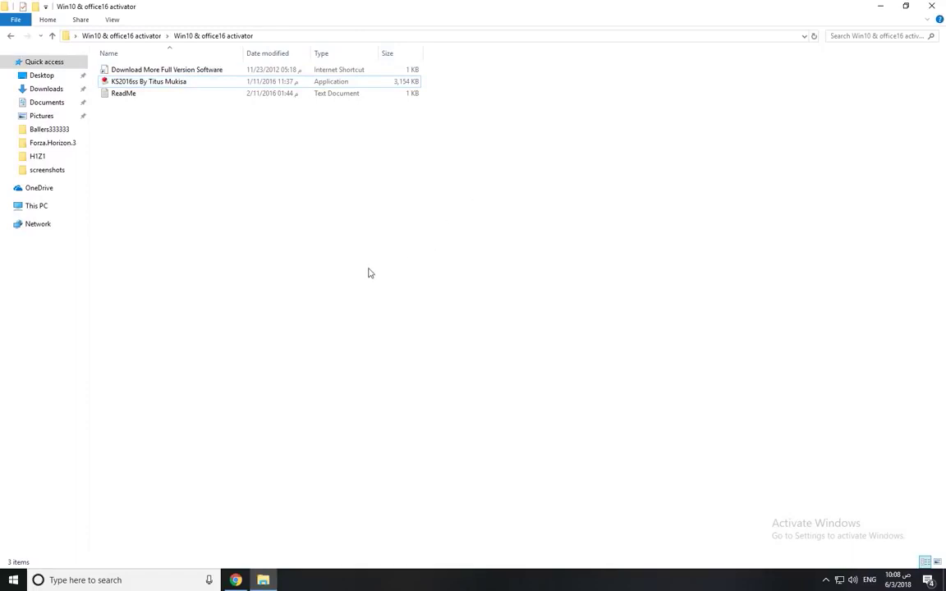
click(175, 84)
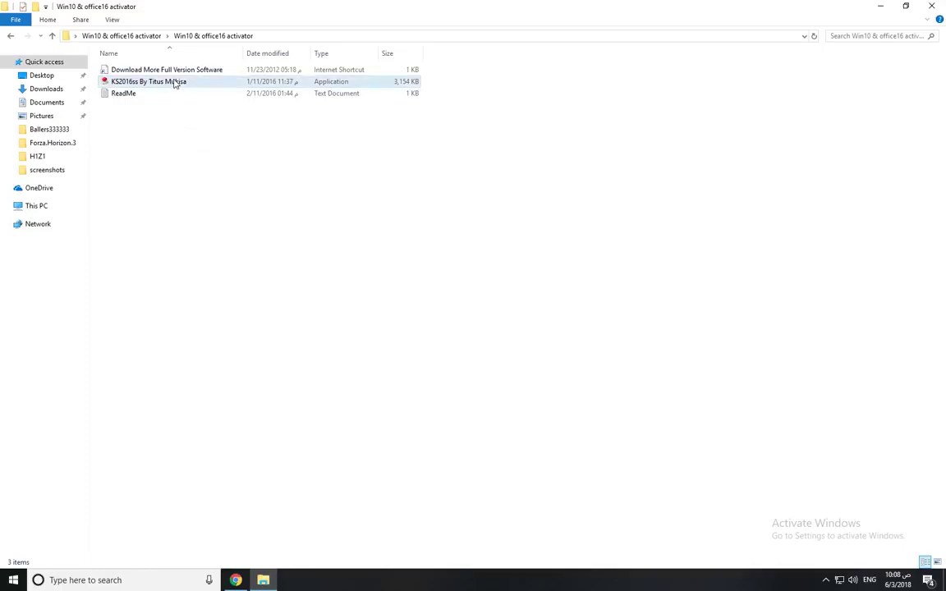
right_click(178, 85)
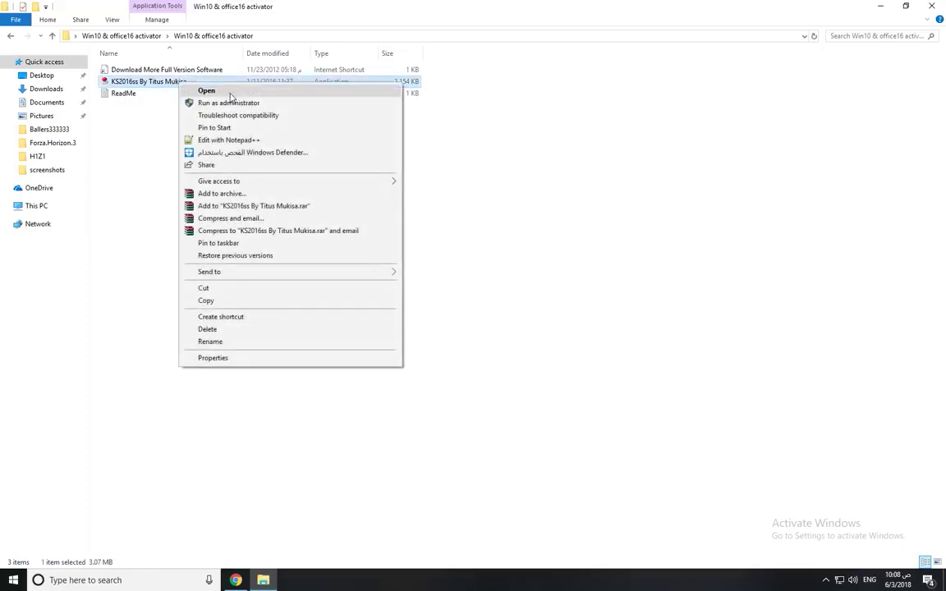
click(229, 93)
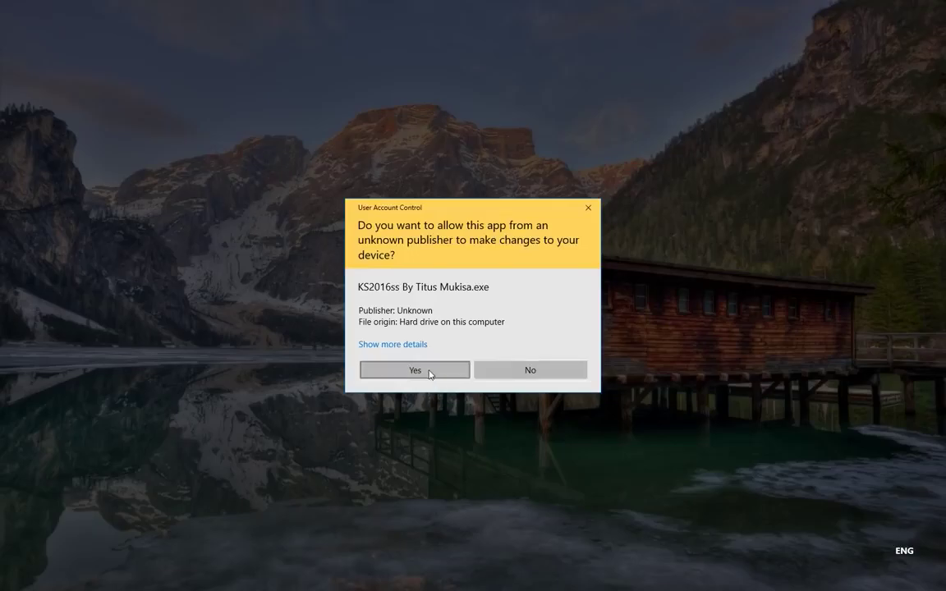
click(429, 373)
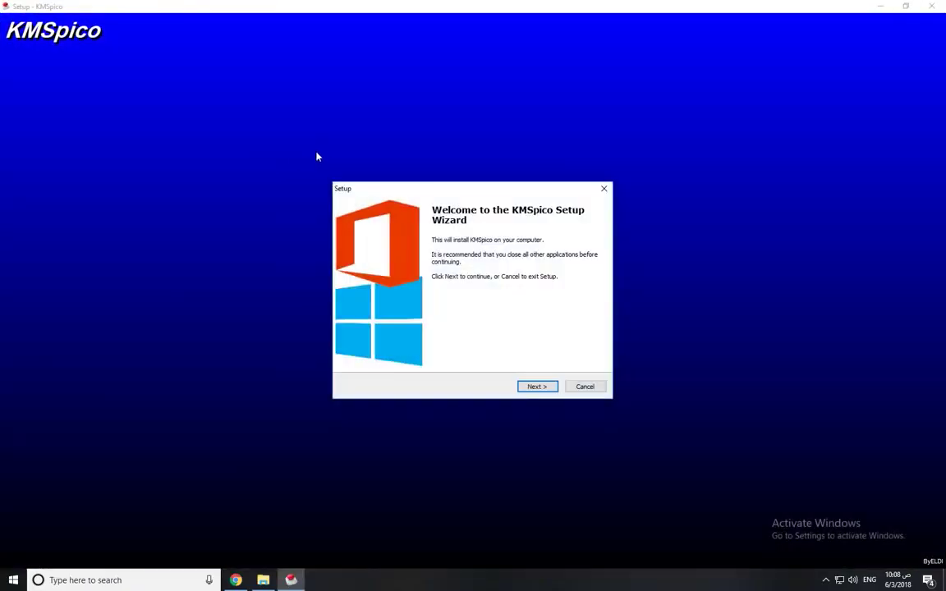
Step: Try to install KMSpico into C:\Program Files\KMSpico, accepting the license agreement, and close the installer's folder
click(538, 386)
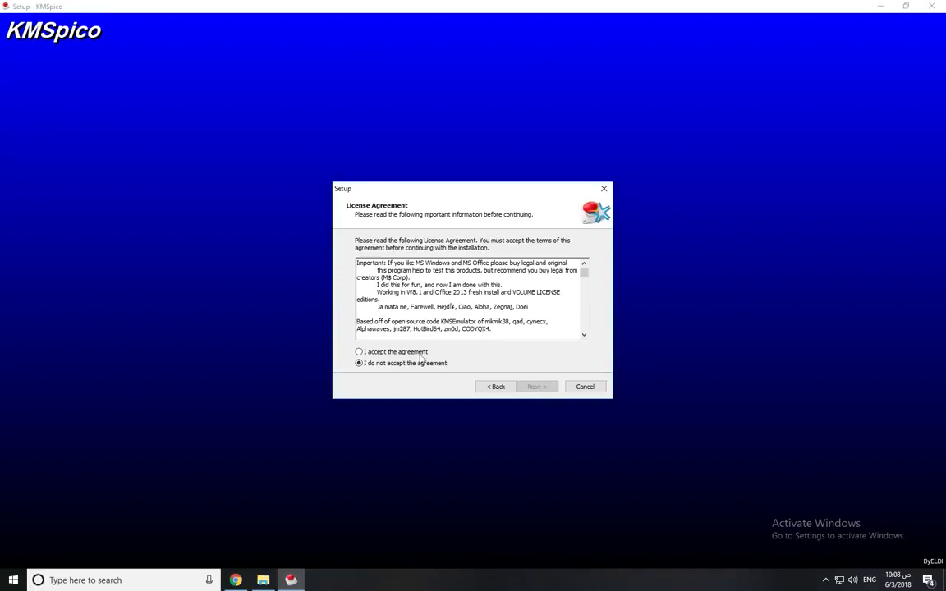
click(537, 390)
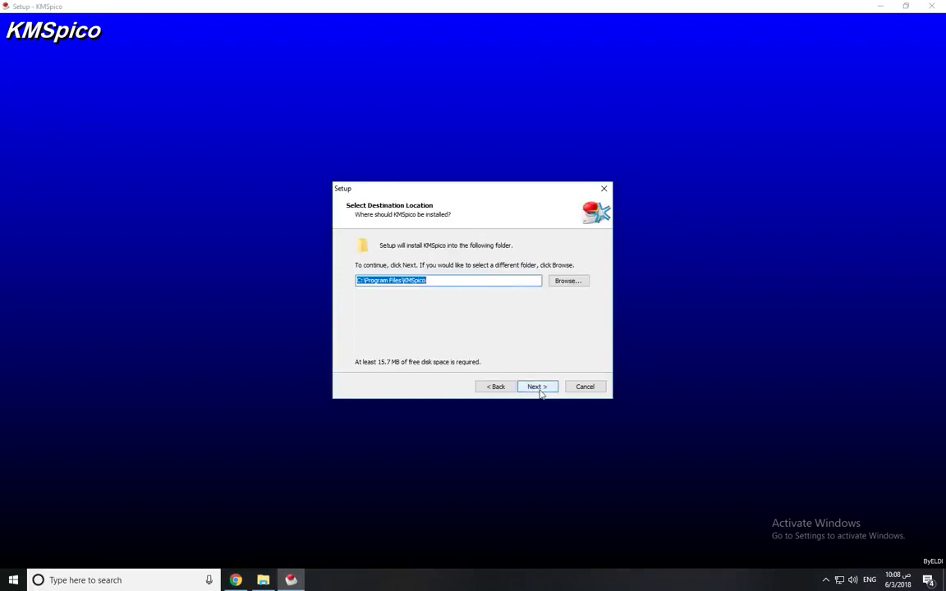
click(538, 388)
click(544, 391)
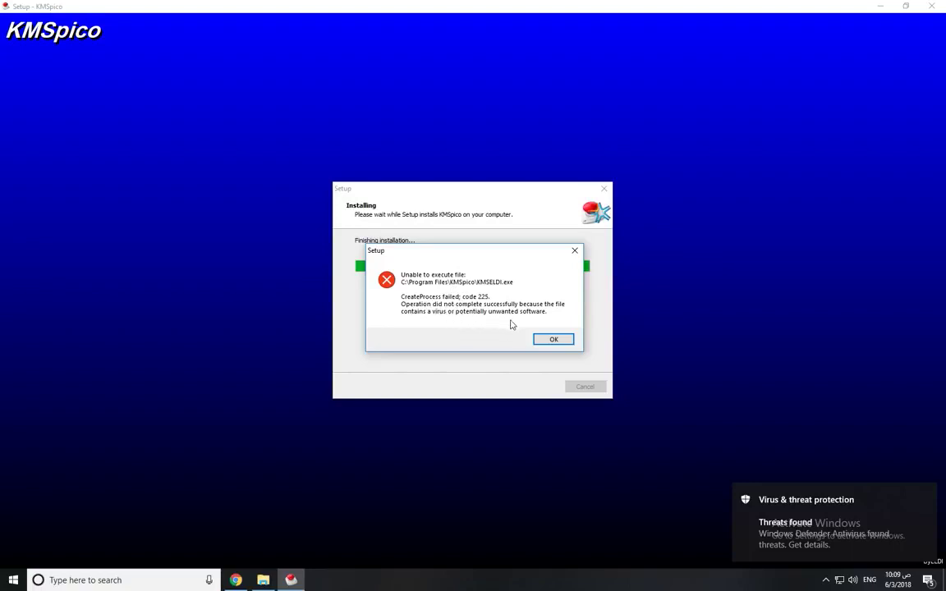
click(549, 341)
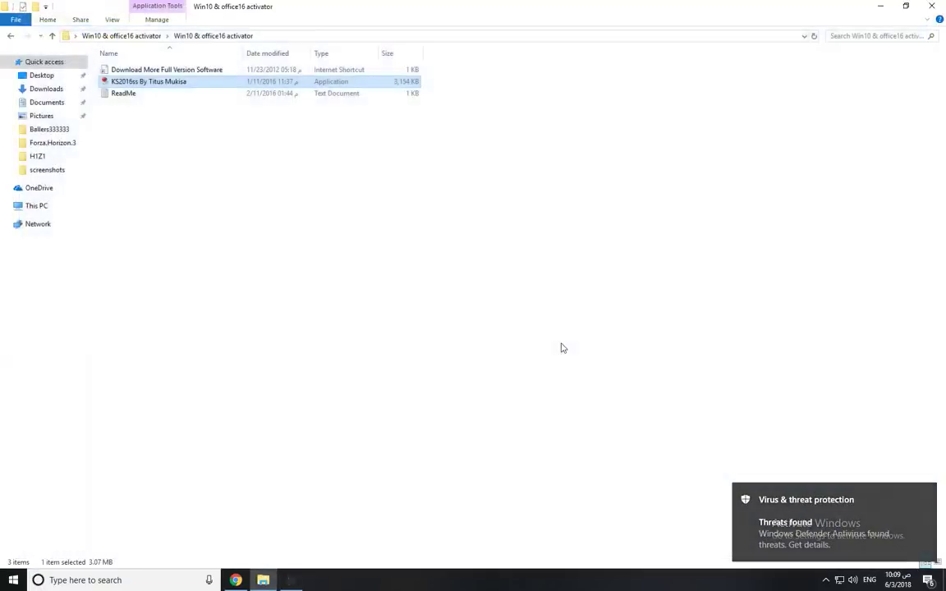
click(941, 5)
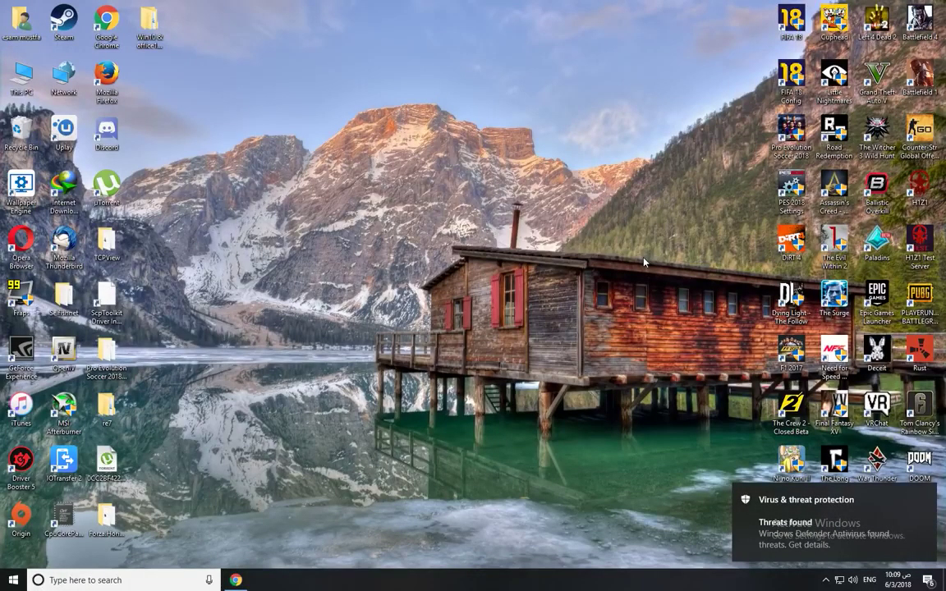
Step: In Windows Defender Security Center, allow the HackTool:MSIL/AutoKMS threat on the device, approve the change, and close the window
click(832, 549)
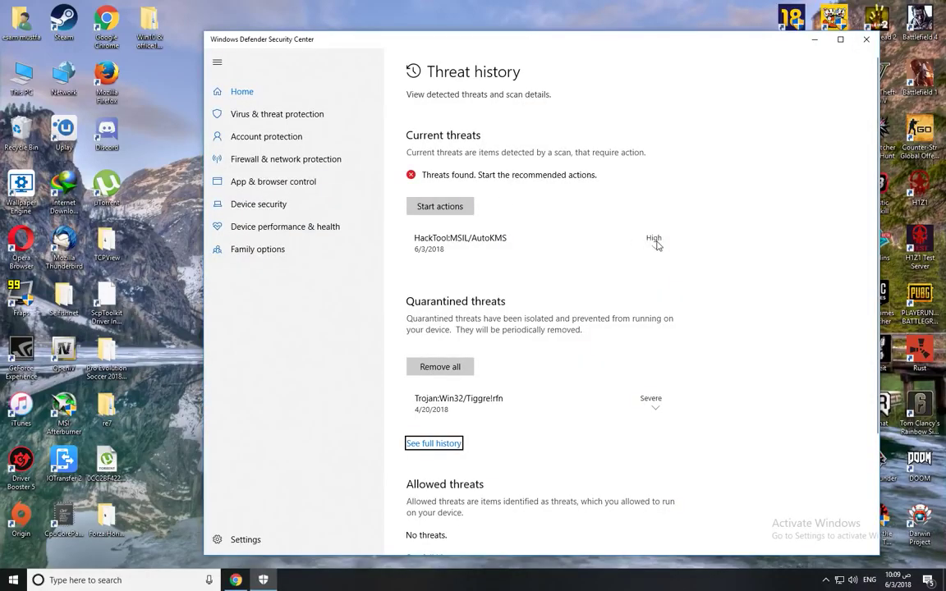
click(657, 246)
click(419, 321)
click(440, 206)
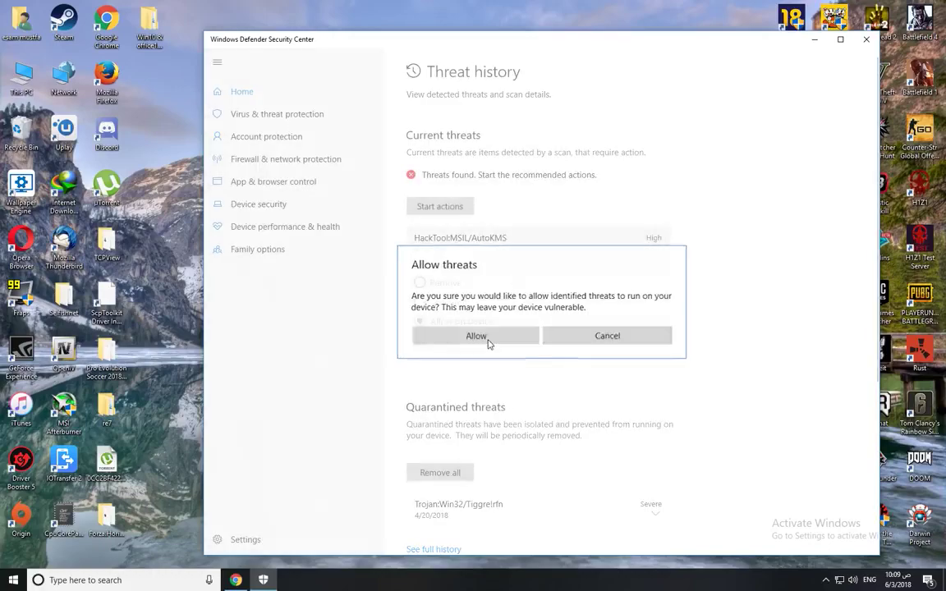
click(487, 336)
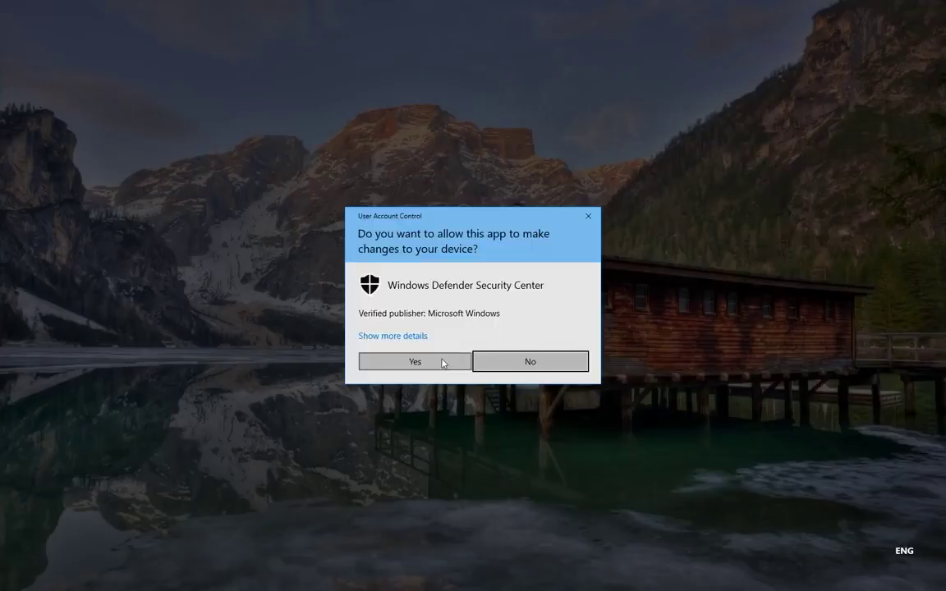
click(442, 363)
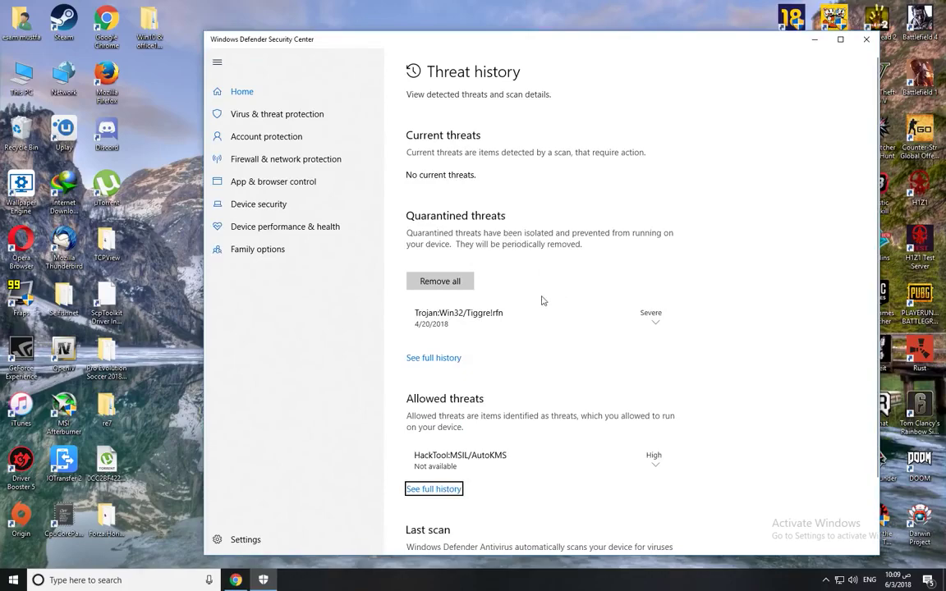
scroll(548, 298, down, 2)
click(867, 39)
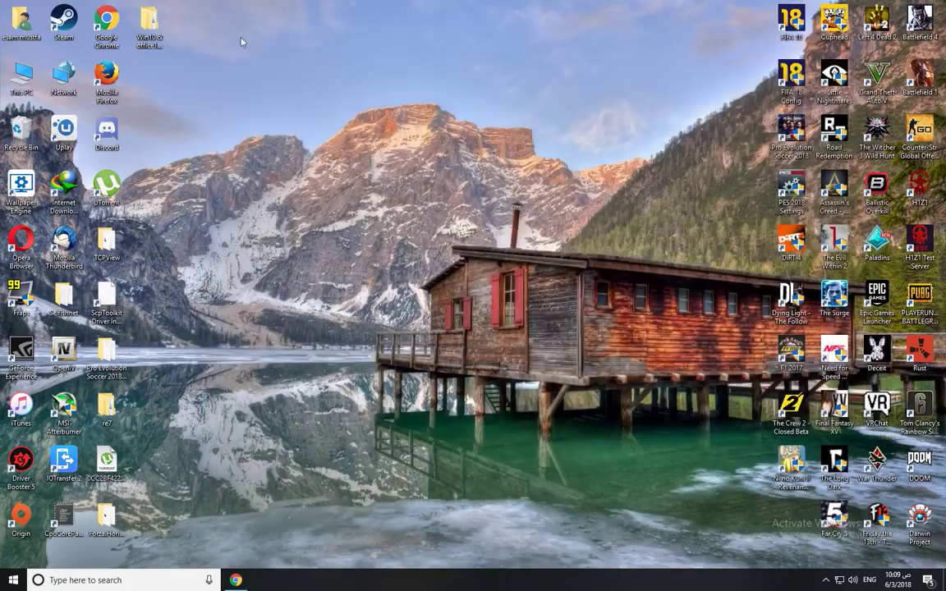
Step: Reopen the inner activator folder on the desktop and run the KS2016ss installer again with permission to change the device
double_click(149, 29)
double_click(275, 71)
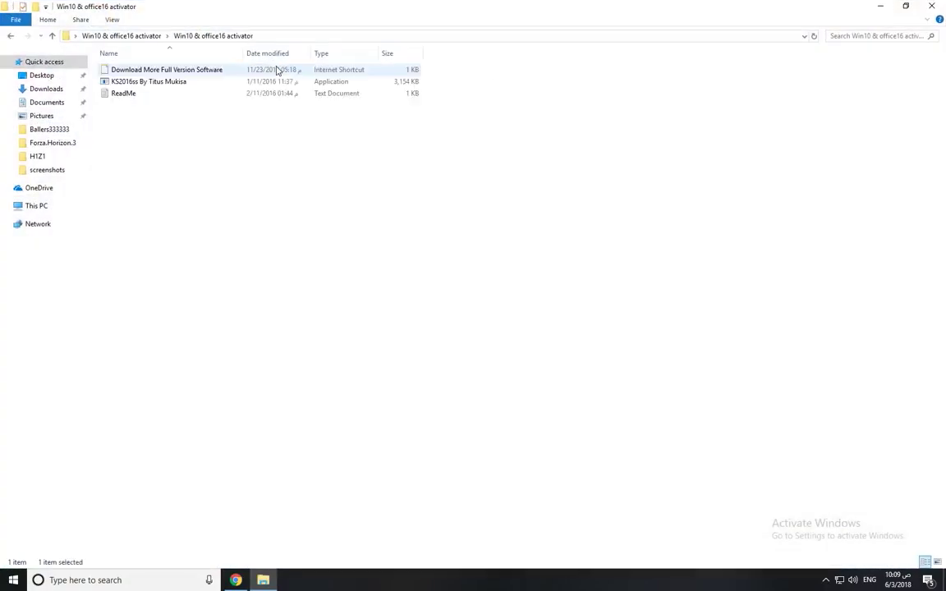
double_click(158, 79)
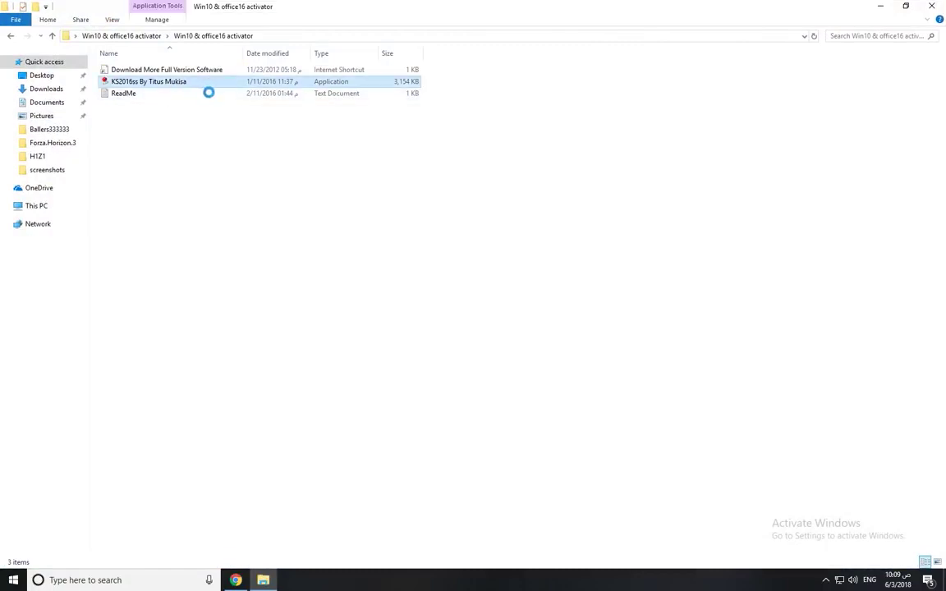
right_click(154, 76)
click(149, 84)
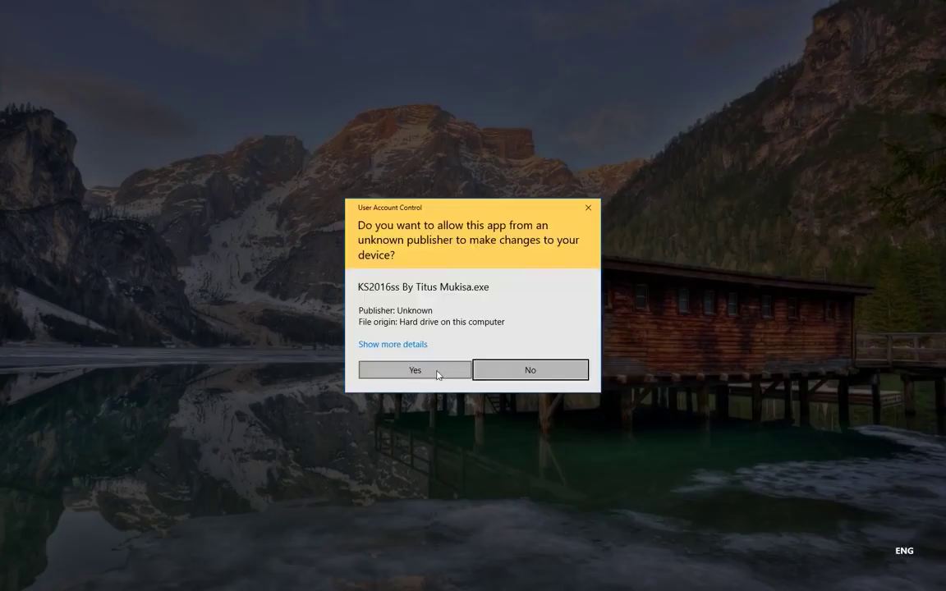
click(437, 376)
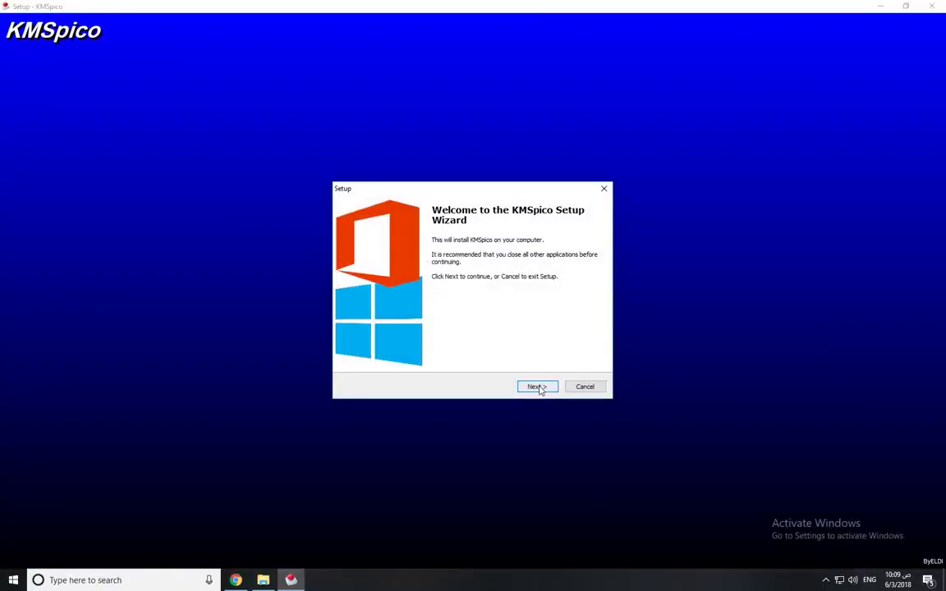
Step: Try the KMSpico installation again with the agreement accepted and the default destination folder, and close the installer's folder
click(539, 386)
click(416, 353)
click(533, 387)
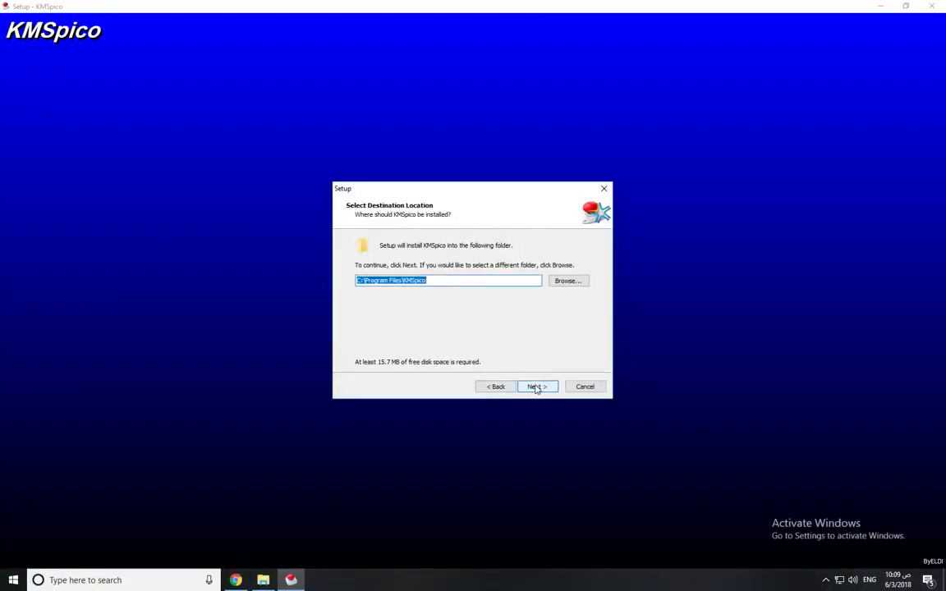
click(536, 387)
click(537, 387)
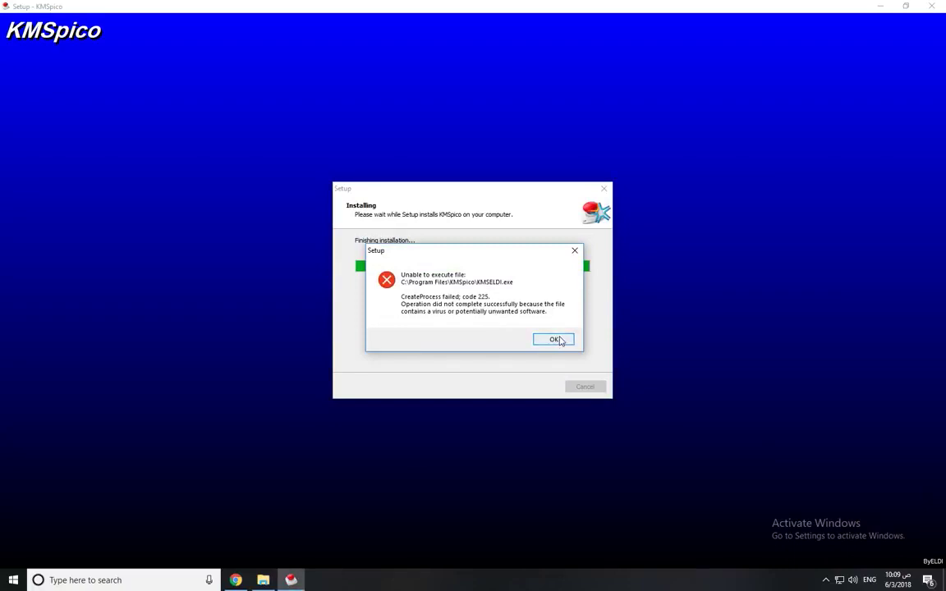
click(558, 341)
click(559, 344)
click(932, 6)
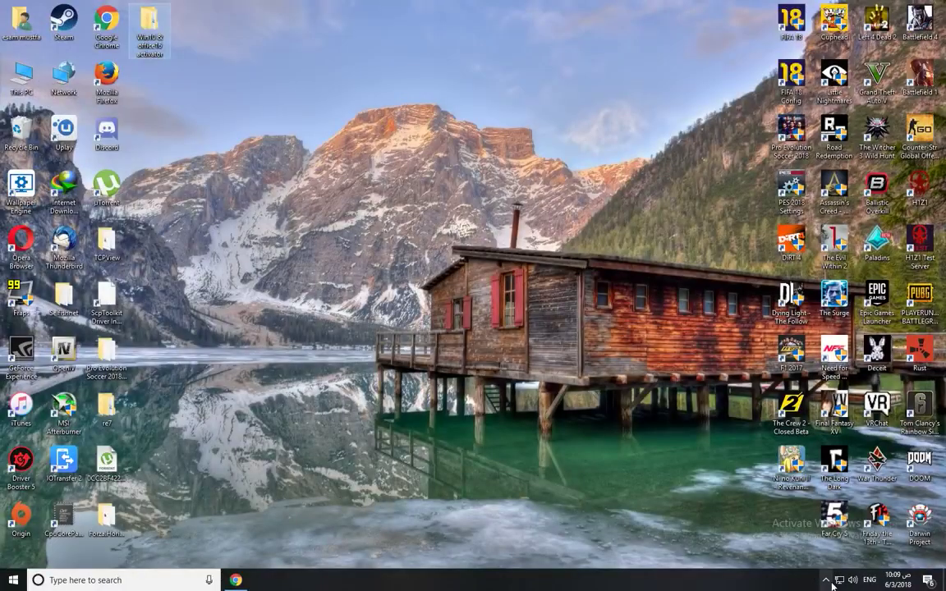
Step: Open the threat history from a Windows Defender notification and review the current, quarantined and allowed threats
click(825, 580)
key(super+a)
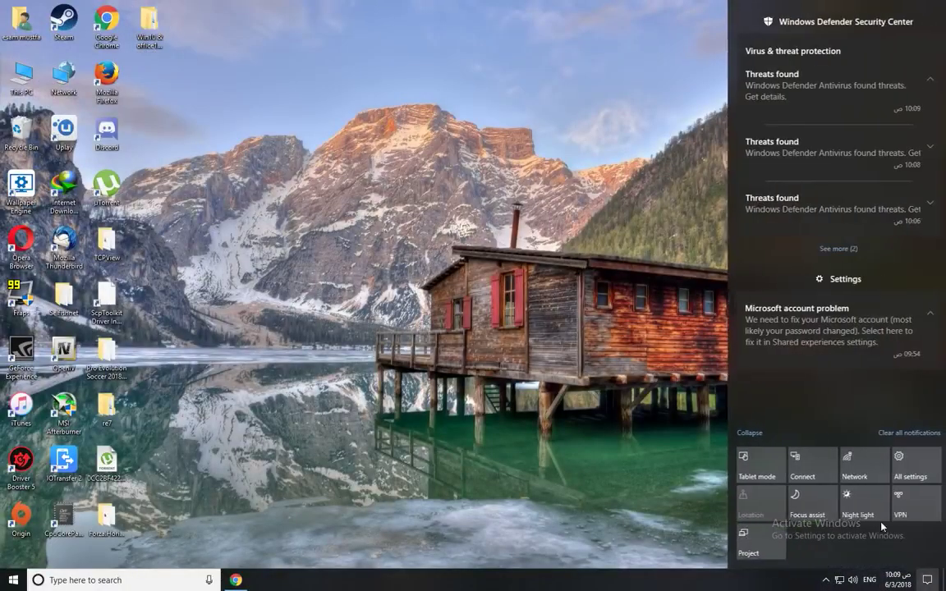
click(850, 156)
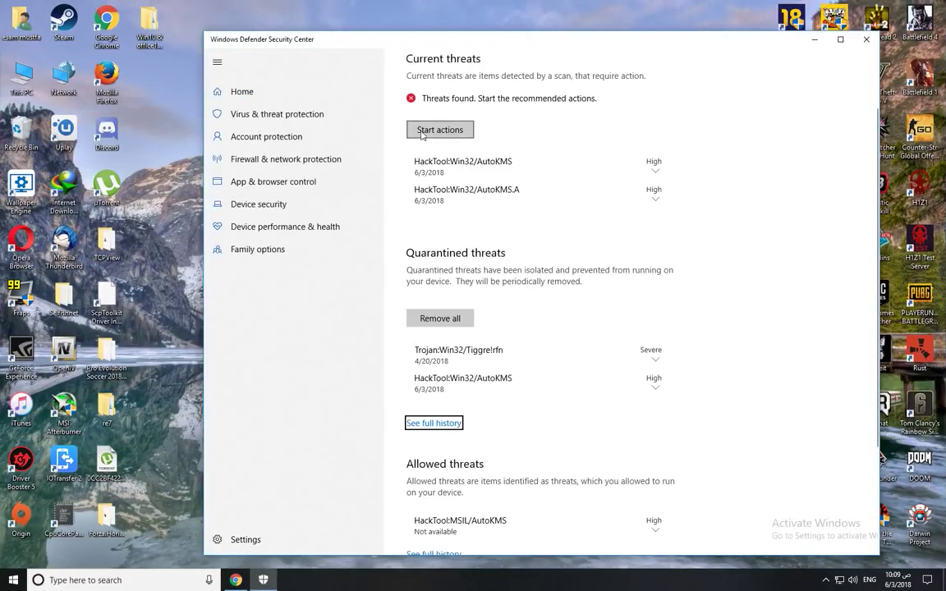
scroll(475, 382, down, 3)
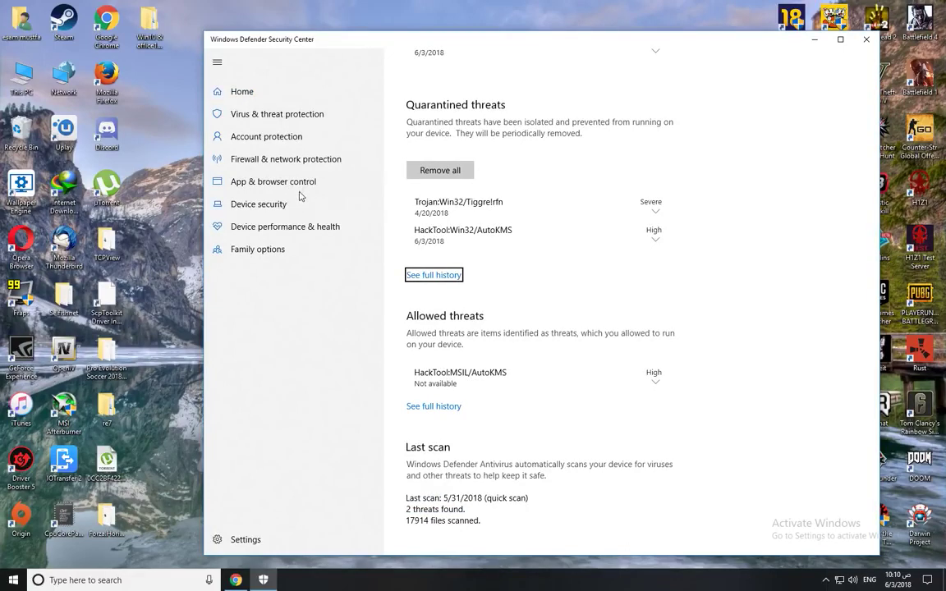
Step: Look over the Firewall & network protection page and open the Virus & threat protection page
click(309, 164)
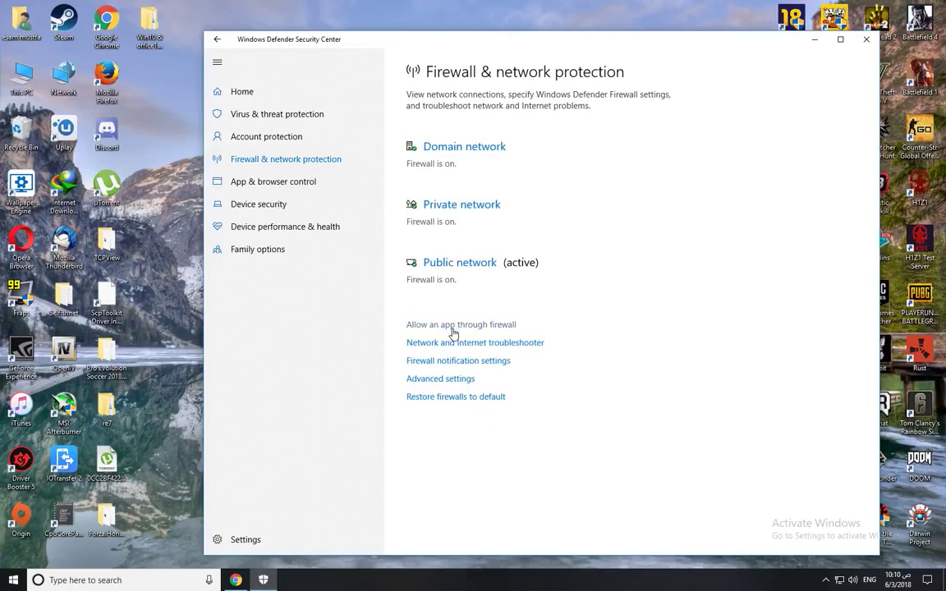
click(271, 250)
click(251, 114)
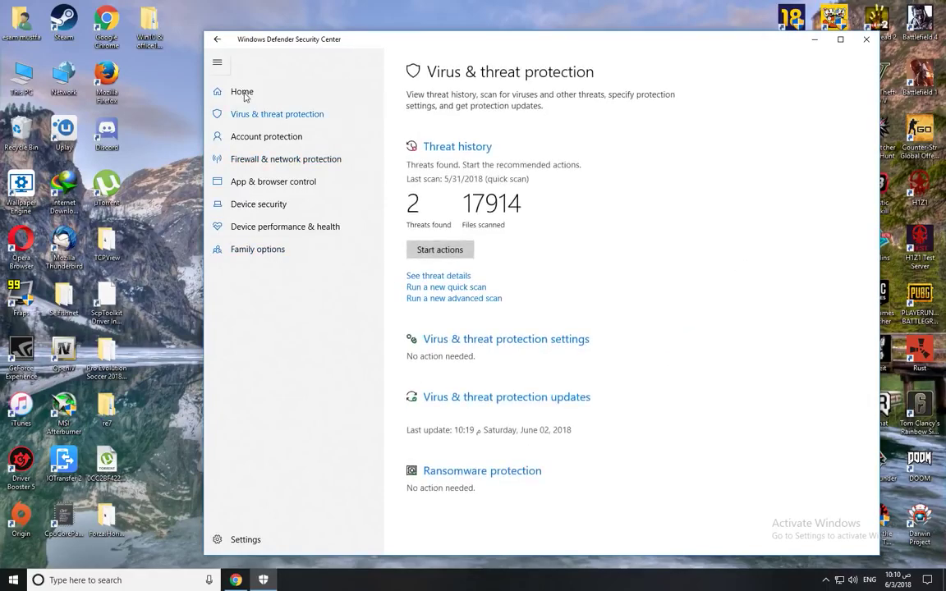
Step: Go back through the security overview to Virus & threat protection and open the threat details
click(242, 92)
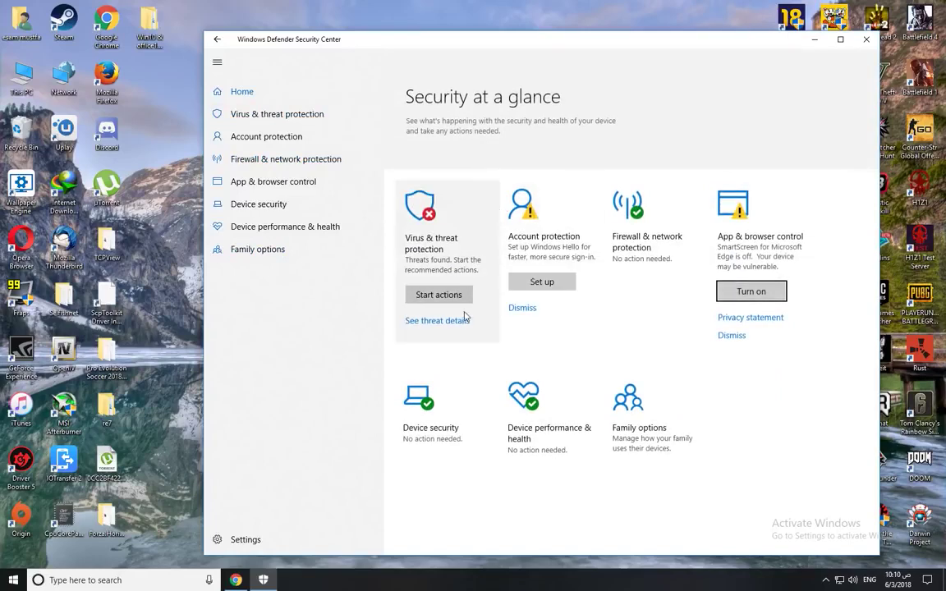
click(265, 117)
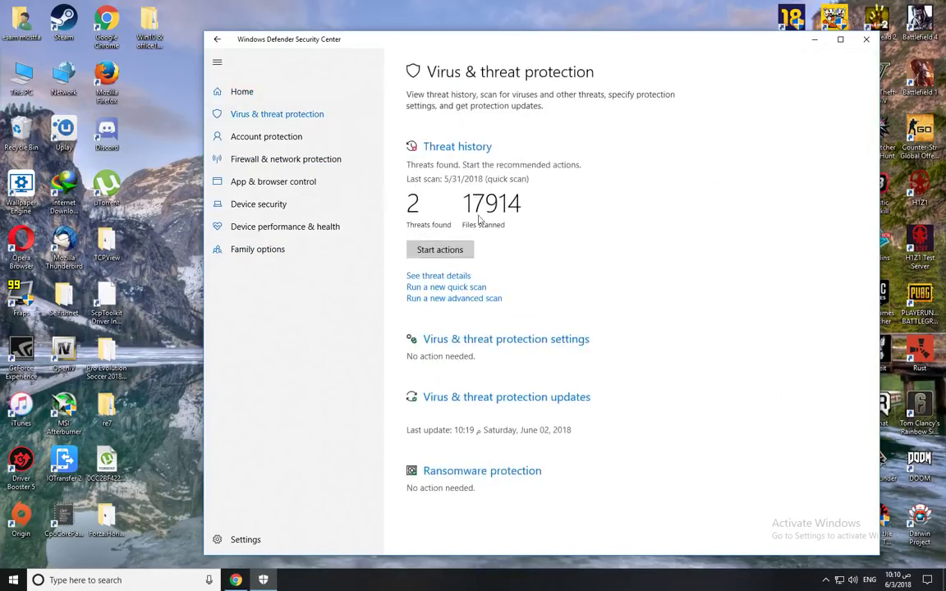
click(436, 277)
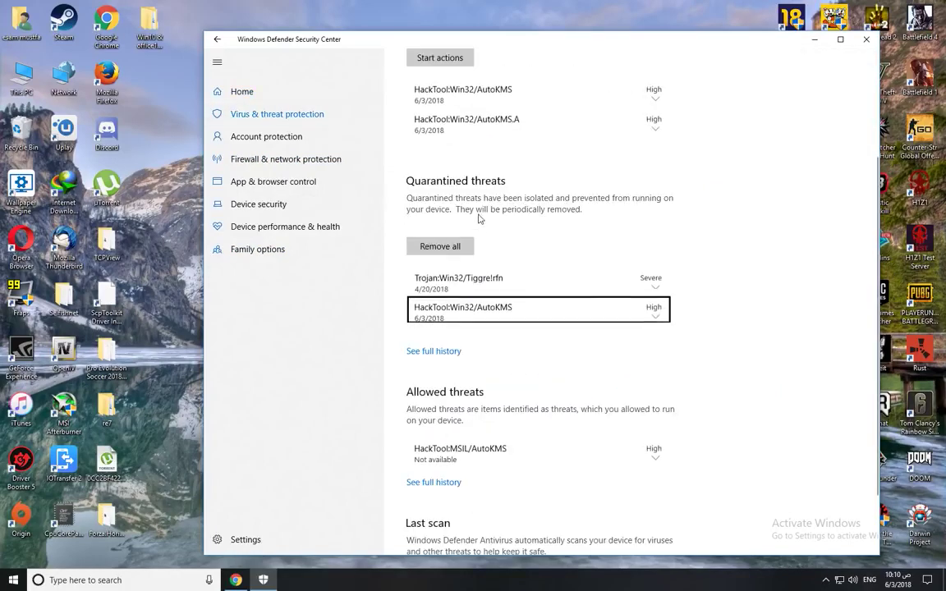
Step: Set the current threat HackTool:Win32/AutoKMS.A to Allow on device and apply it, approving the permission request
scroll(534, 279, up, 2)
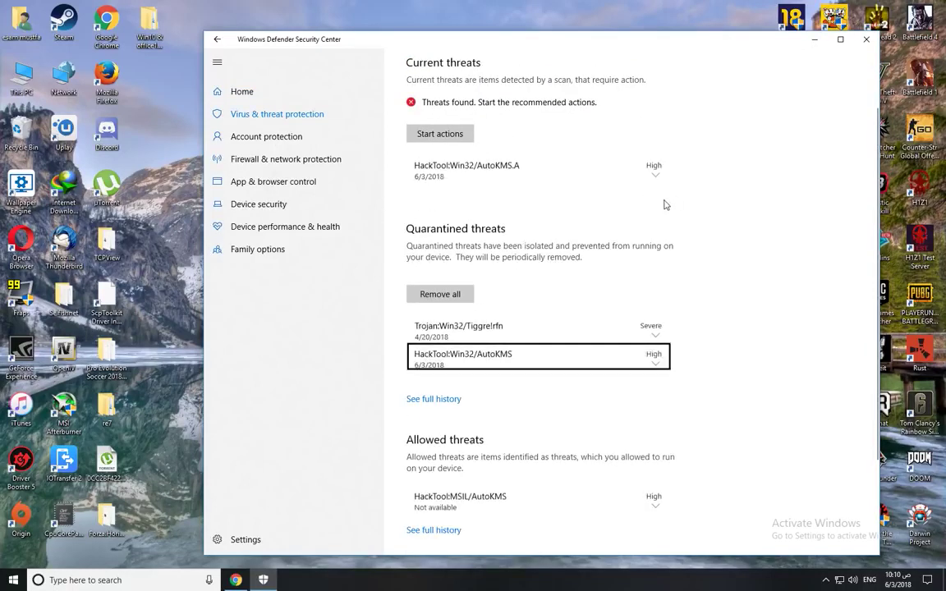
click(655, 168)
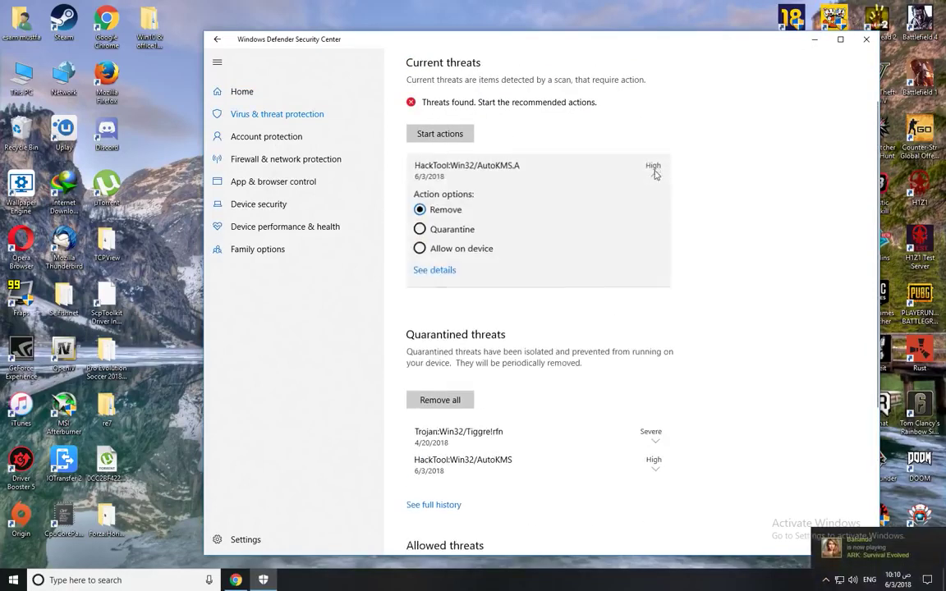
click(419, 248)
click(436, 135)
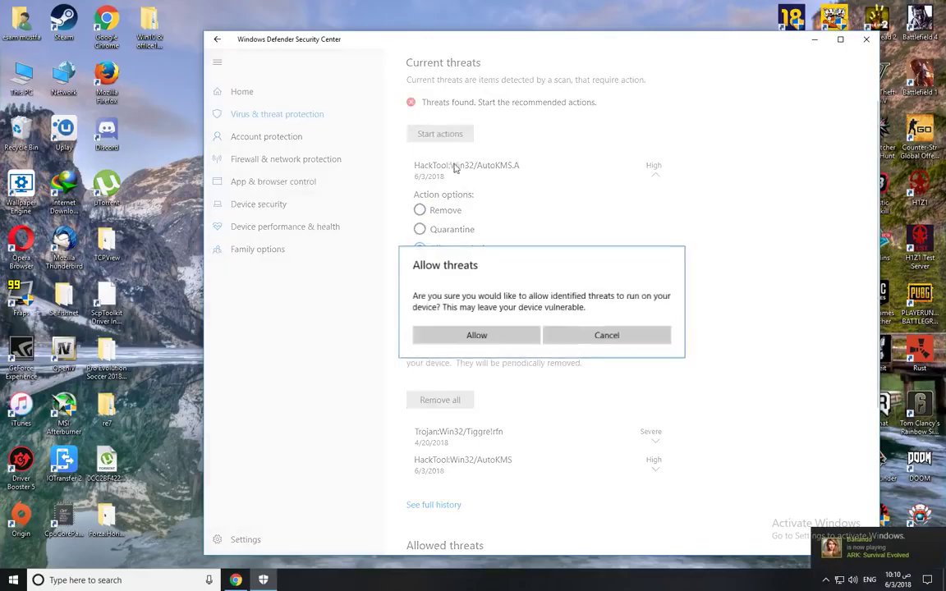
click(506, 338)
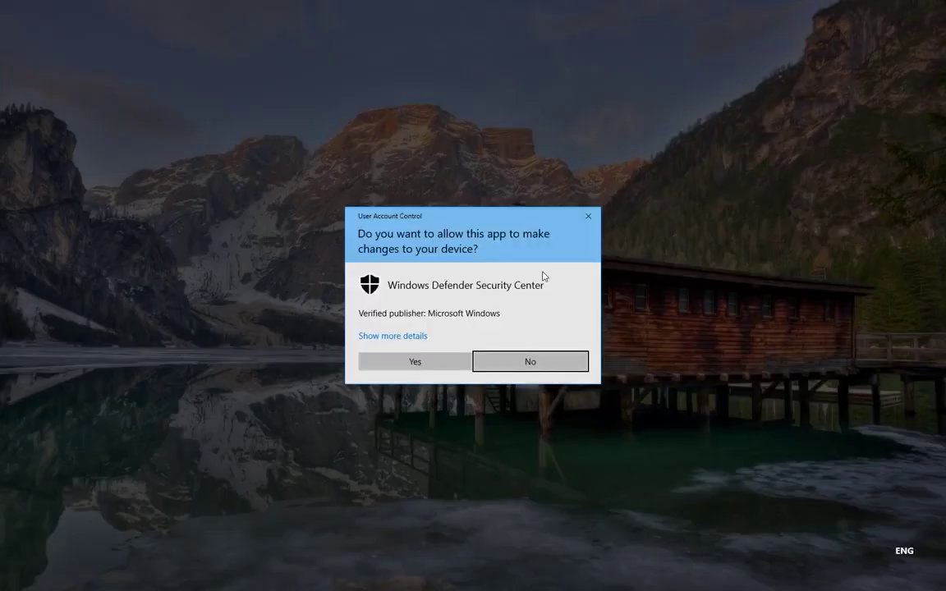
click(411, 337)
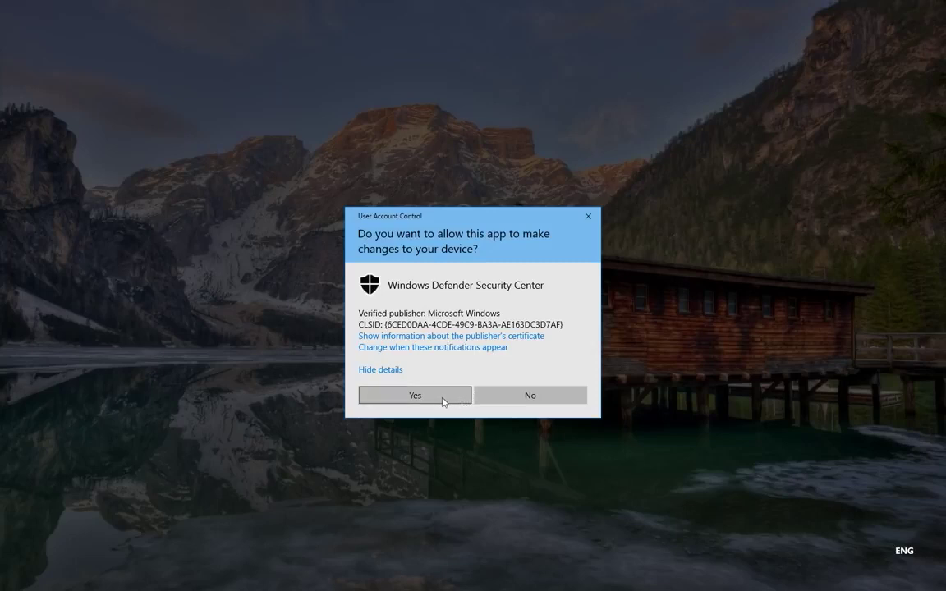
click(415, 396)
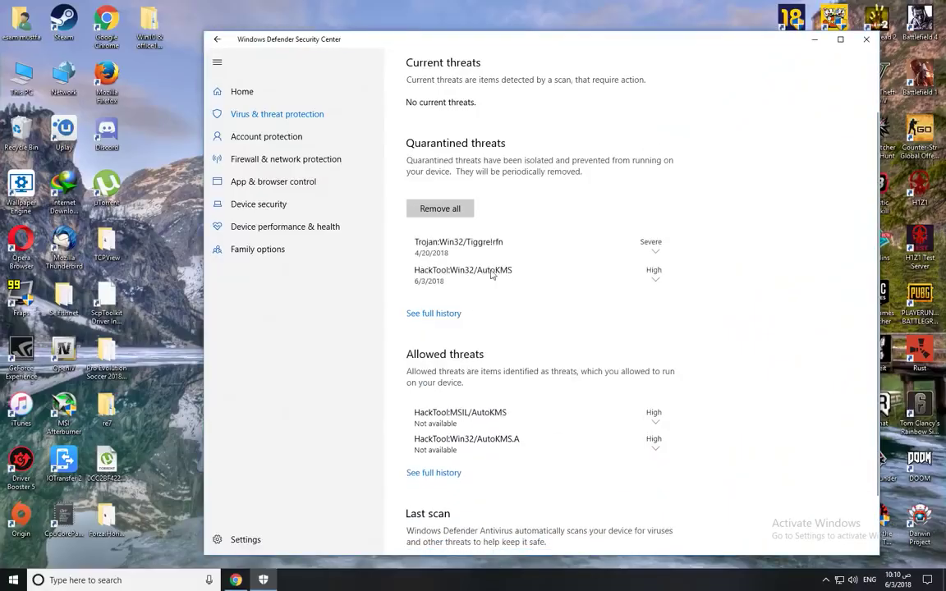
Step: Restore the quarantined HackTool:Win32/AutoKMS item dated 6/3/2018, check the allowed threats and put the security window away
scroll(493, 291, up, 2)
click(657, 353)
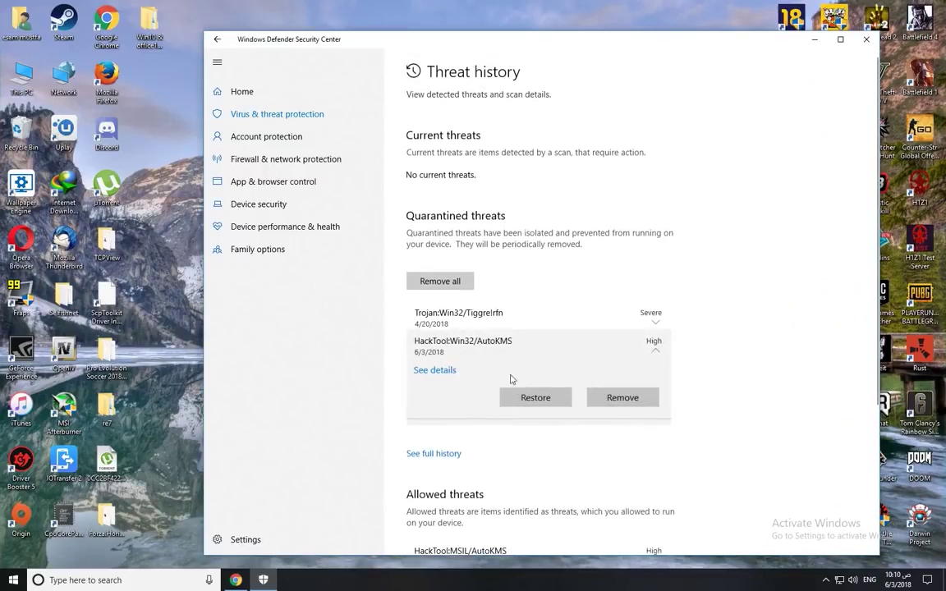
click(655, 353)
click(655, 353)
click(536, 398)
click(448, 361)
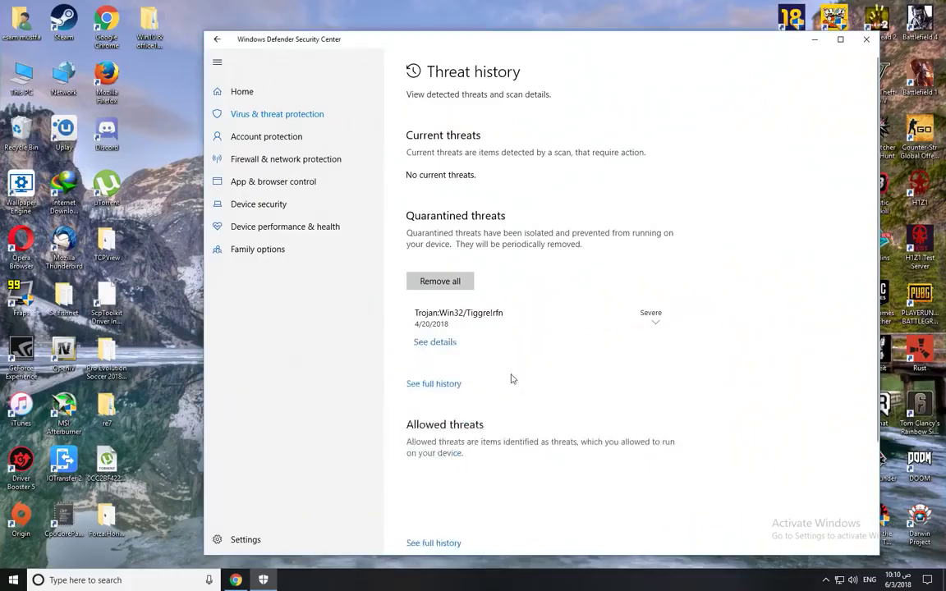
scroll(517, 267, down, 3)
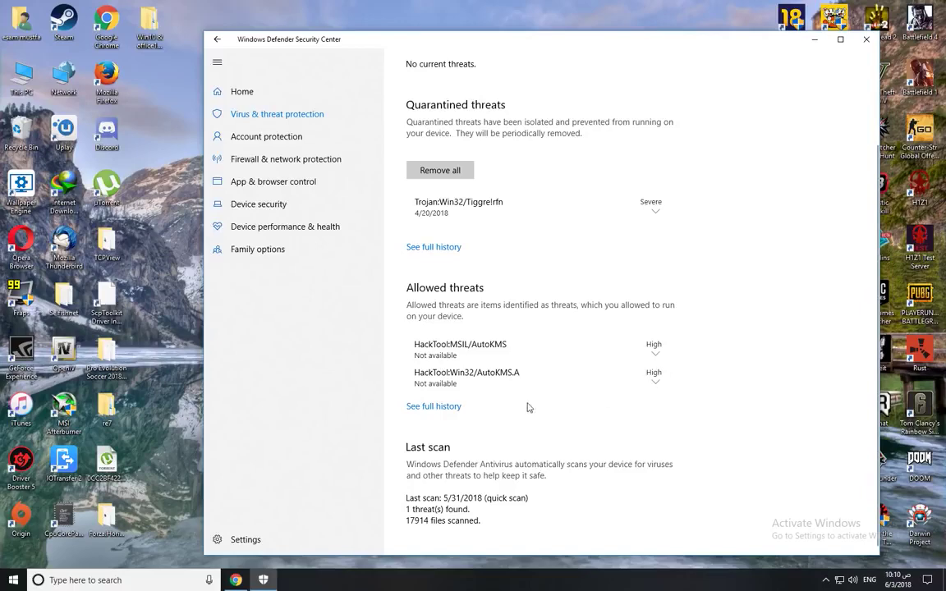
click(263, 580)
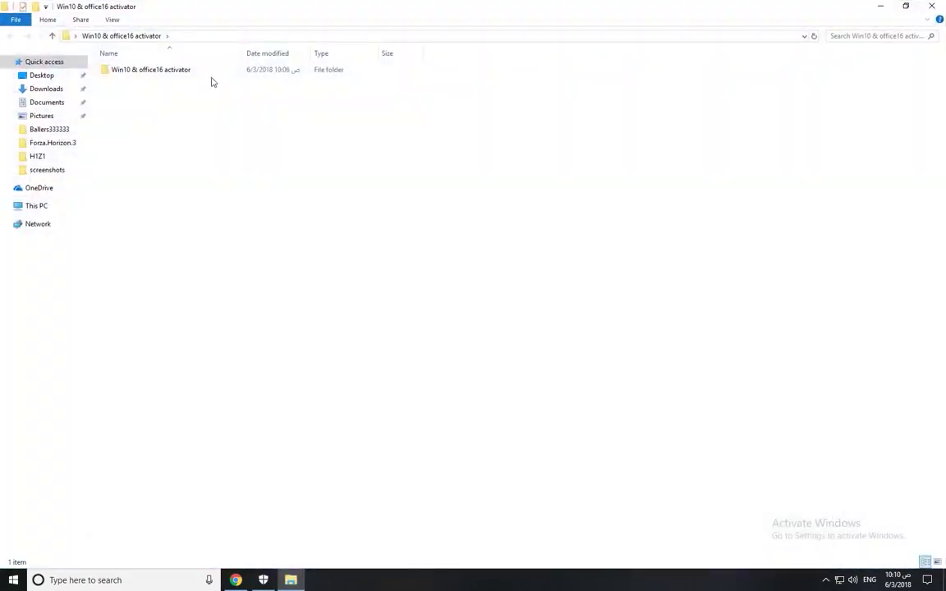
Step: Open the inner Win10 & office16 activator folder and run the KS2016ss installer with permission to change the device
double_click(211, 74)
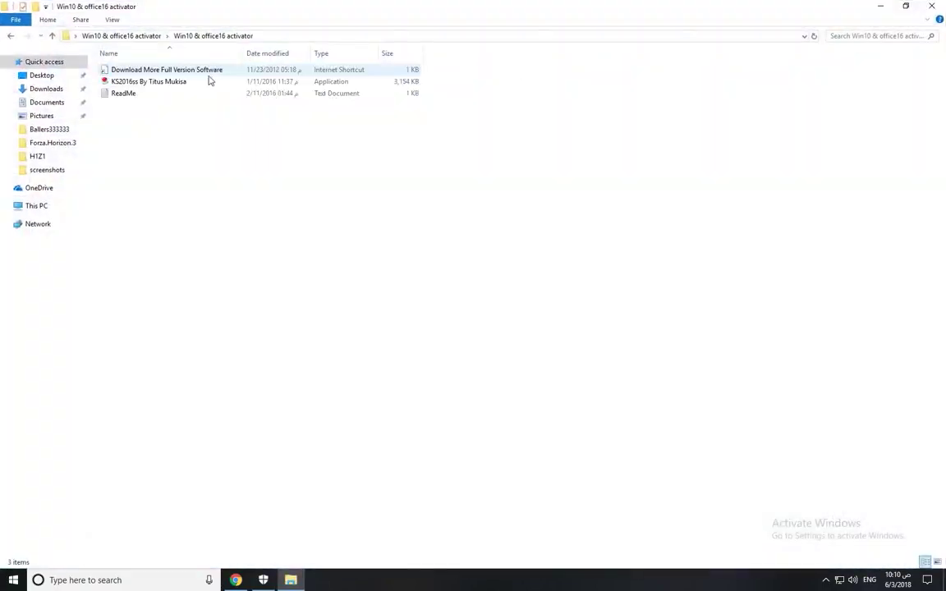
click(156, 83)
right_click(143, 74)
click(184, 97)
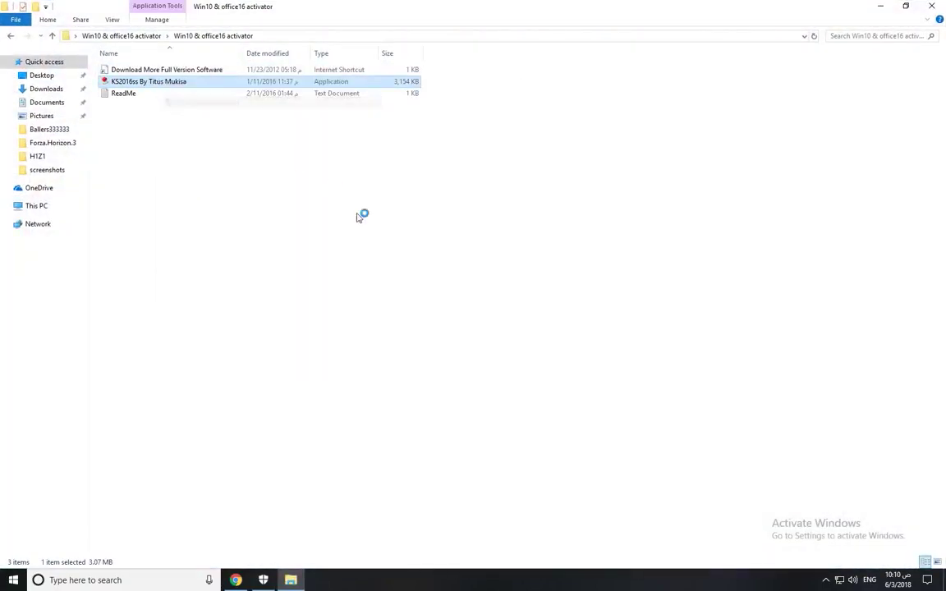
click(445, 372)
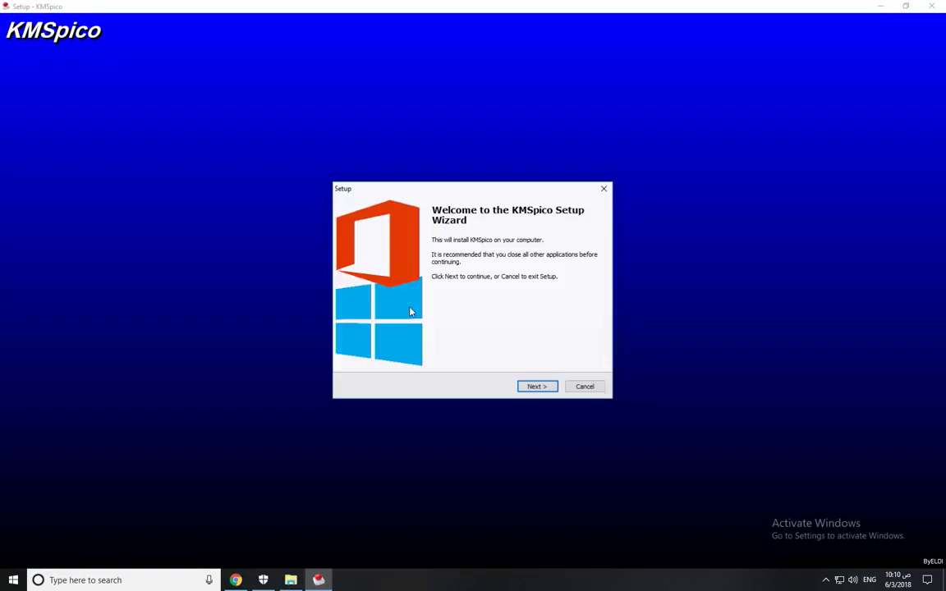
Step: Try to install KMSpico with the agreement accepted and the default setup options
click(536, 387)
click(358, 350)
click(537, 387)
click(538, 387)
click(537, 386)
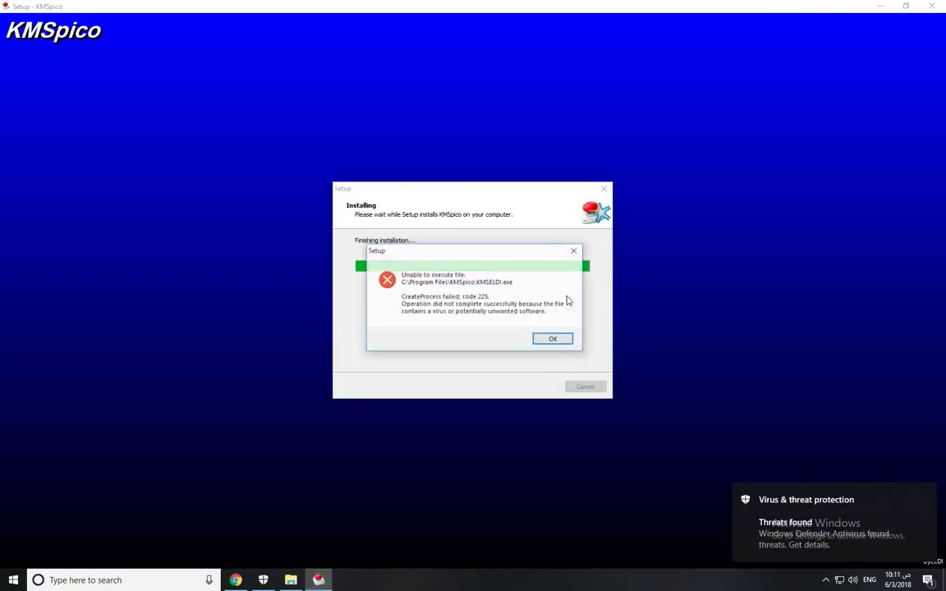
click(555, 340)
Step: Read the ReadMe file's usage instructions about disabling the antivirus, and close the file and its folder
double_click(380, 94)
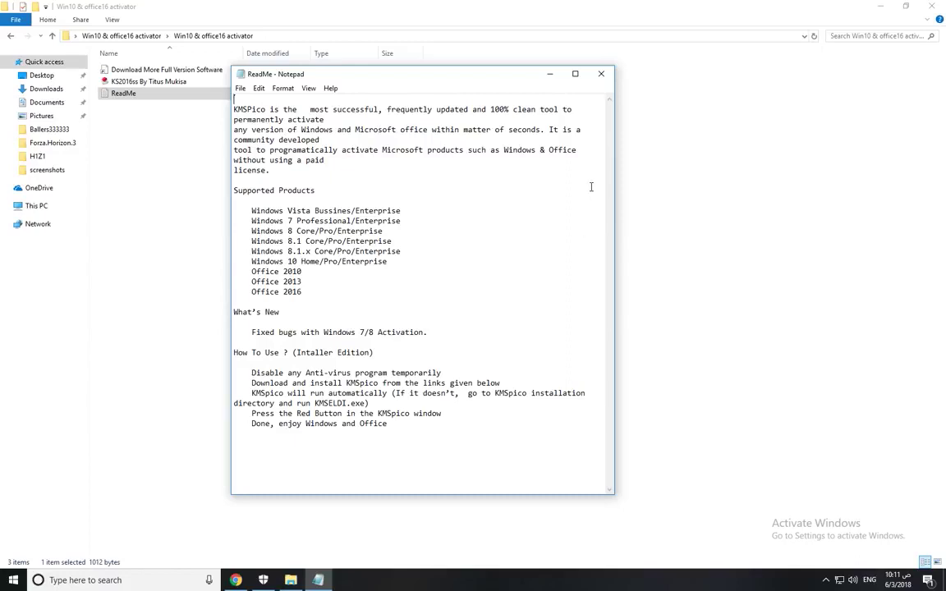
drag(463, 373, 233, 373)
click(378, 383)
click(602, 74)
click(931, 6)
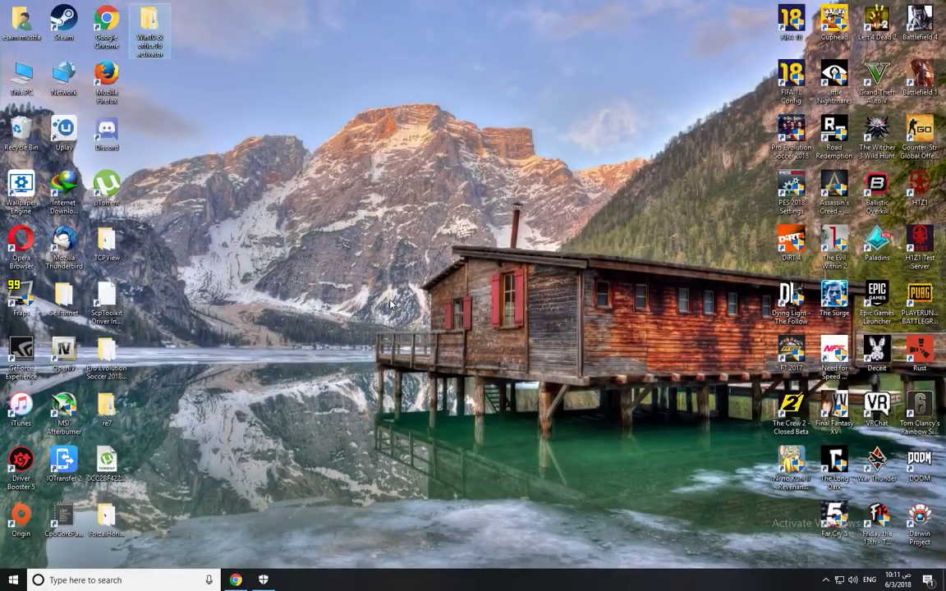
Step: Look through the Device performance & health, Family options and App & browser control pages of Windows Defender Security Center
click(263, 579)
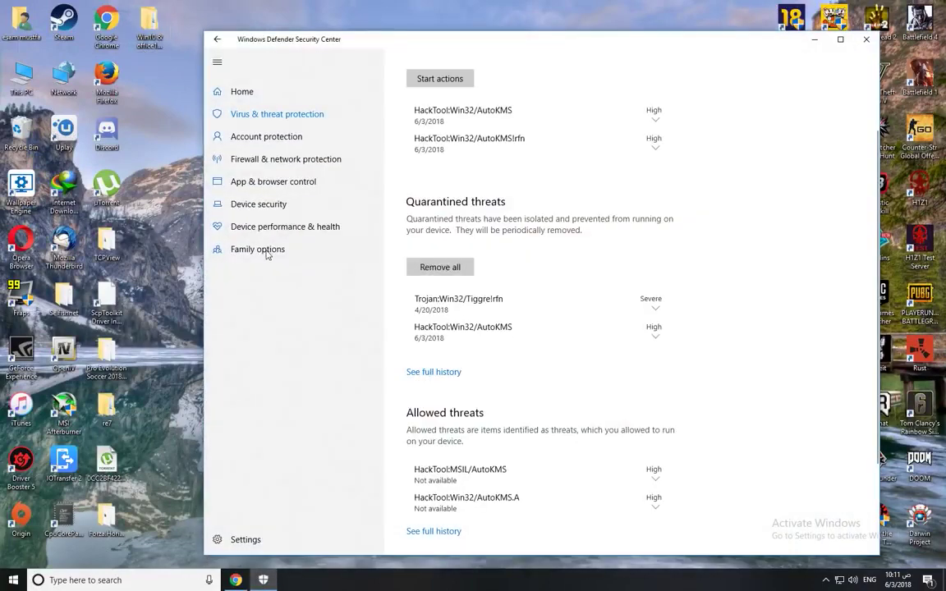
click(271, 232)
click(264, 250)
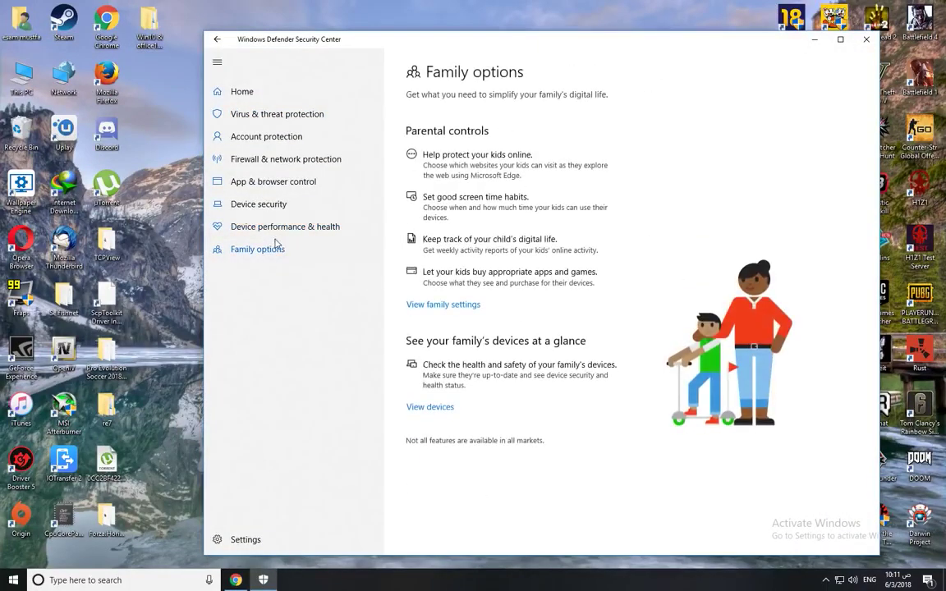
click(279, 182)
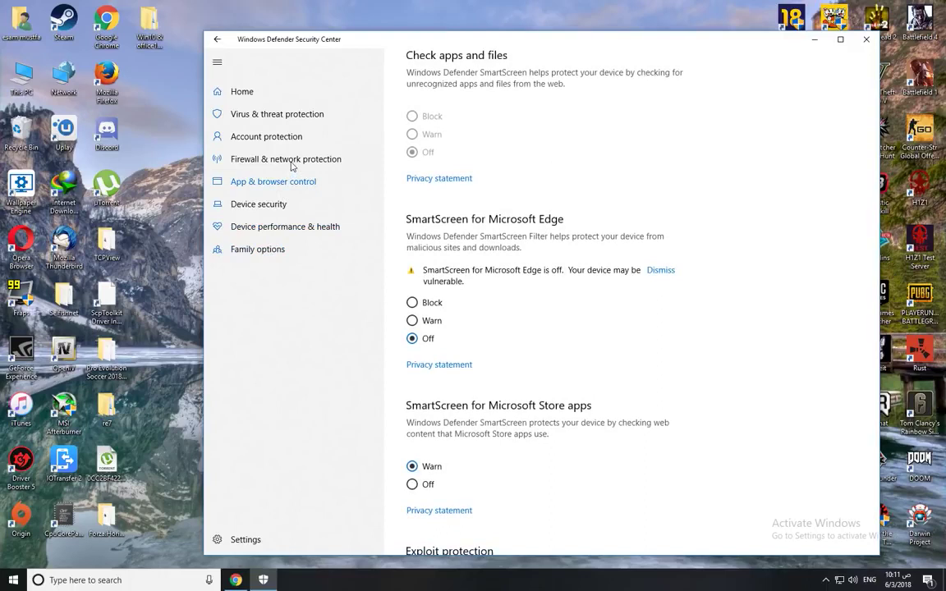
Step: Turn off Real-time protection in the Virus & threat protection settings and minimize the security window
click(276, 119)
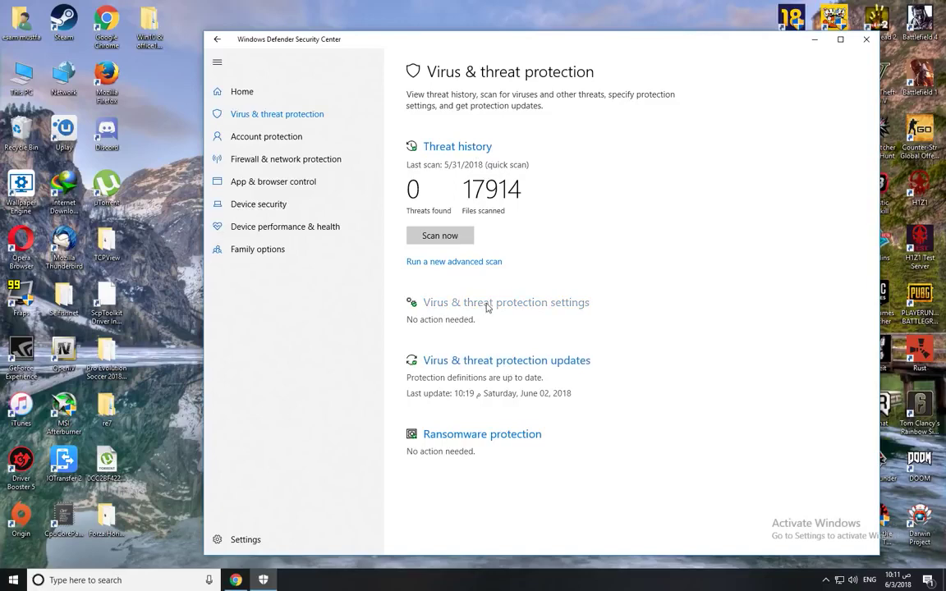
click(490, 304)
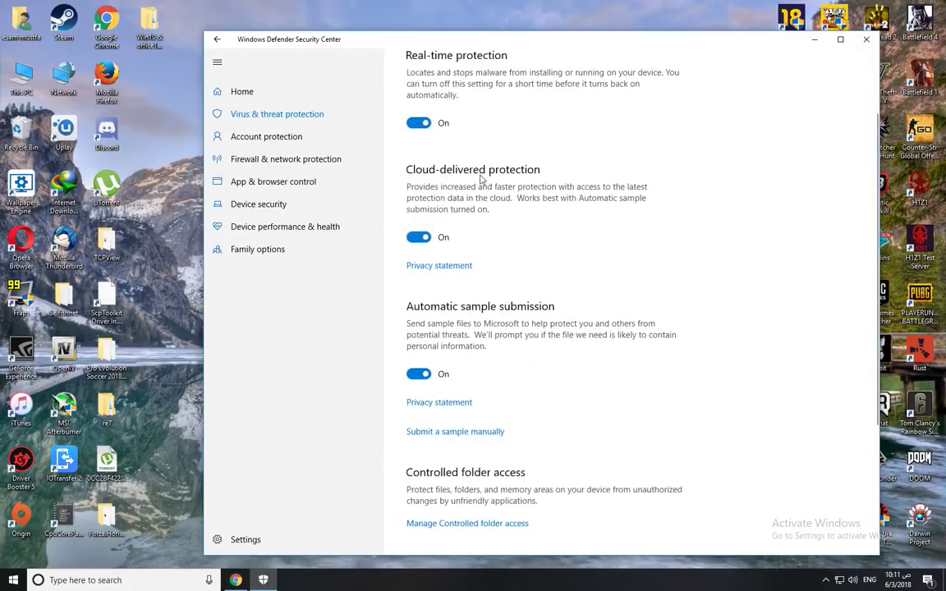
click(418, 122)
click(456, 359)
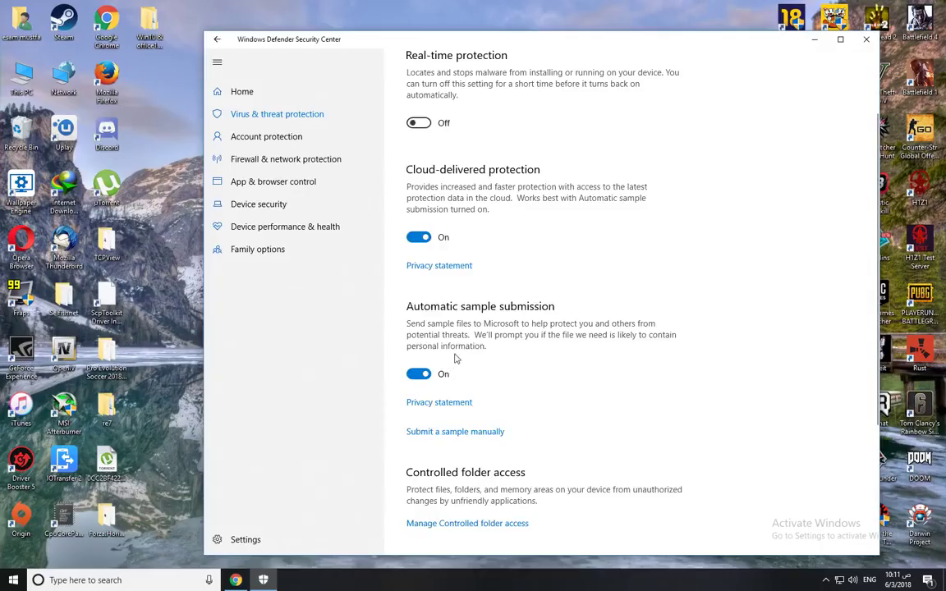
click(814, 39)
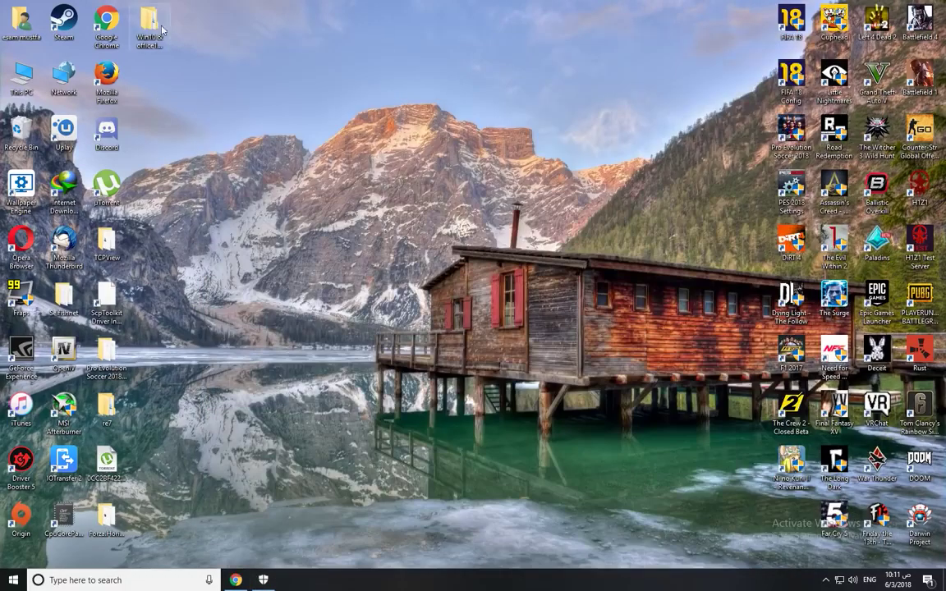
Step: Reopen the inner activator folder from the desktop and launch the KS2016ss installer, granting it permission to change the device
double_click(149, 23)
double_click(181, 72)
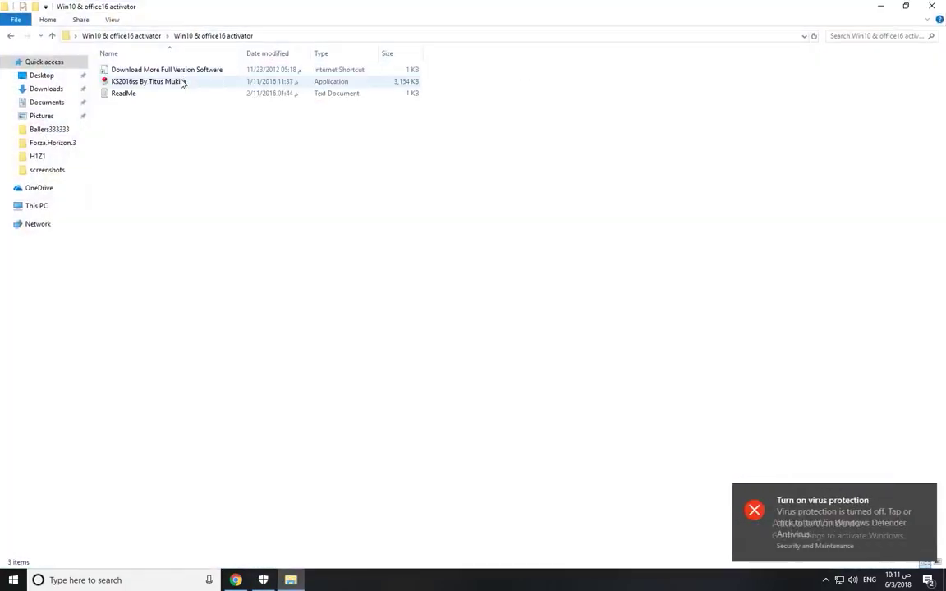
right_click(184, 82)
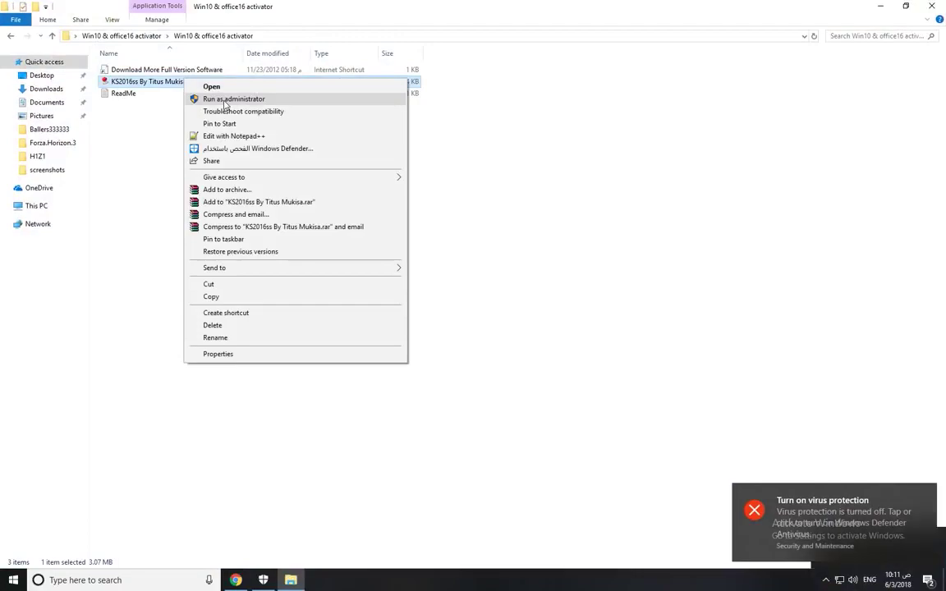
click(227, 89)
click(418, 368)
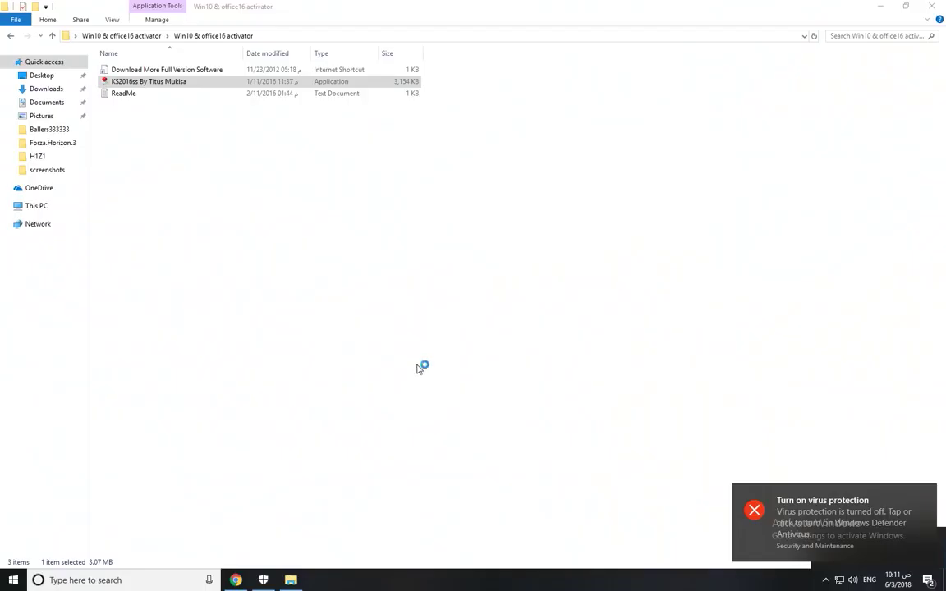
Step: Install KMSpico with the agreement accepted and the default setup options
click(537, 386)
click(406, 352)
click(546, 390)
click(537, 387)
click(540, 387)
click(540, 387)
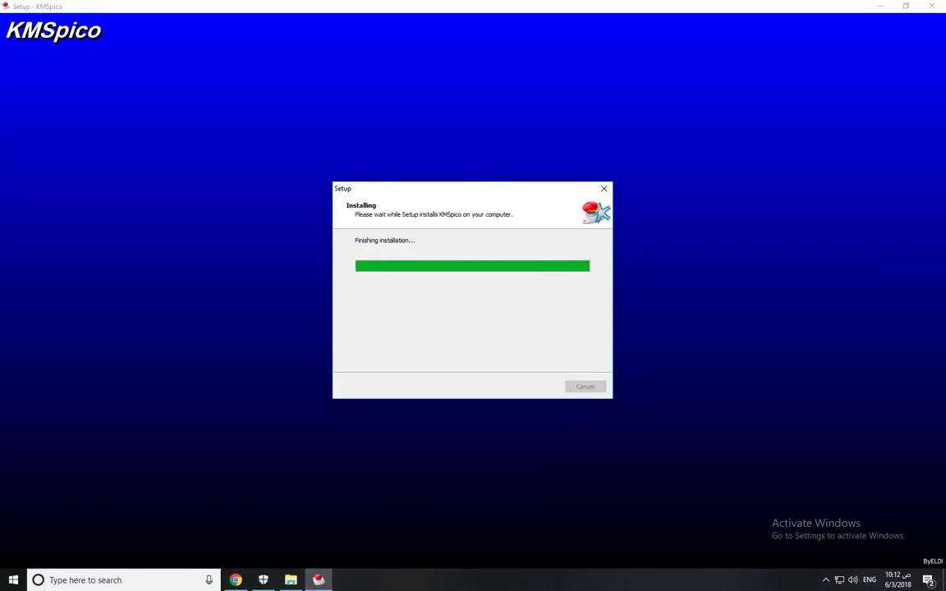
Step: Check the Real-time protection setting in Windows Defender Security Center during the installation, and close the installer's folder
click(265, 580)
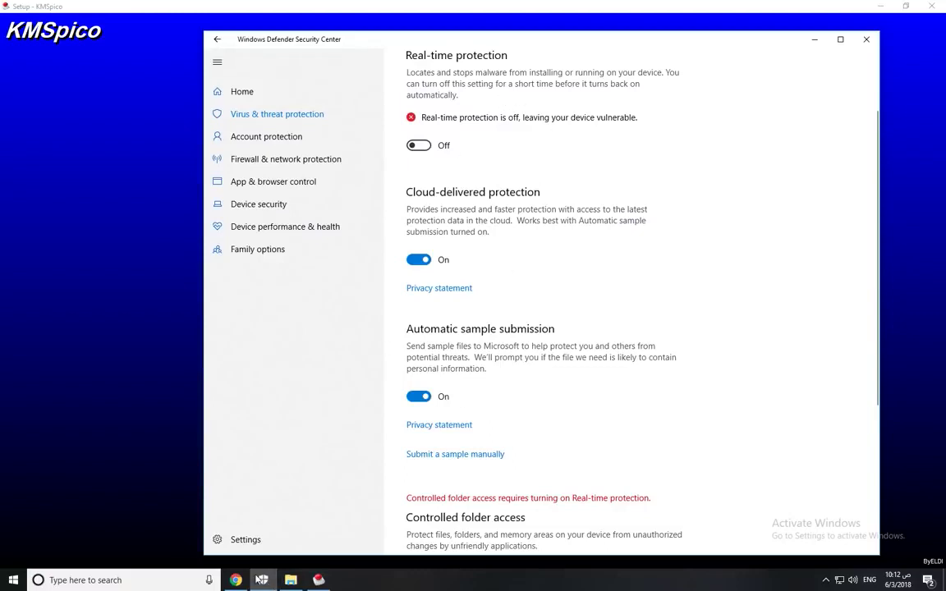
key(alt+Tab)
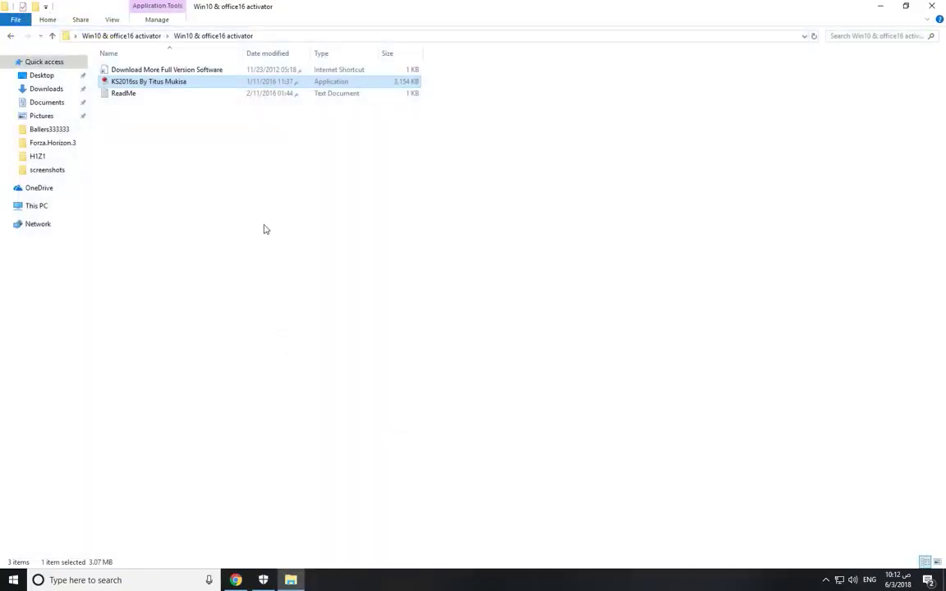
click(932, 5)
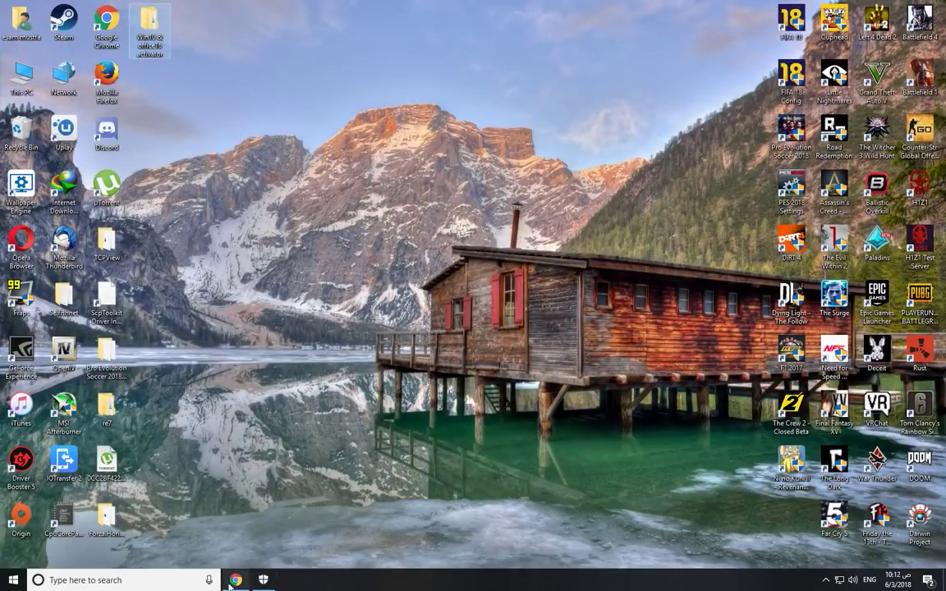
click(25, 92)
double_click(25, 92)
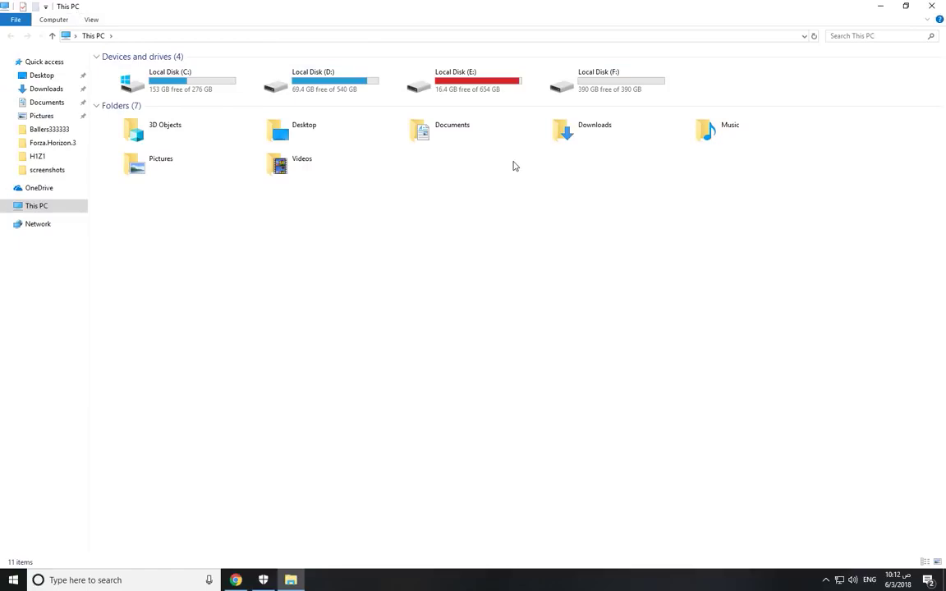
click(931, 6)
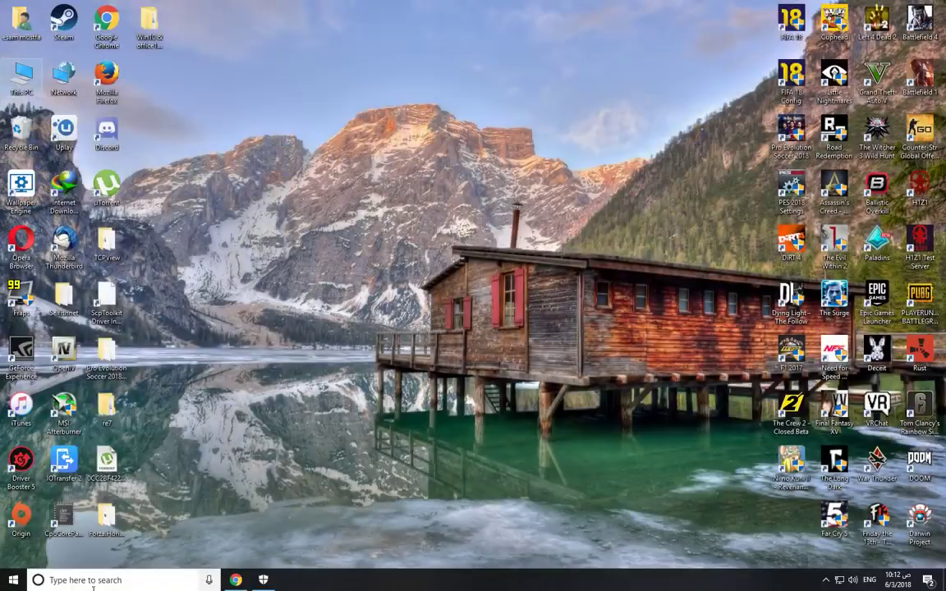
Step: Search Windows for "km", launch KMSpico with permission to change the device, and start the activation
click(127, 583)
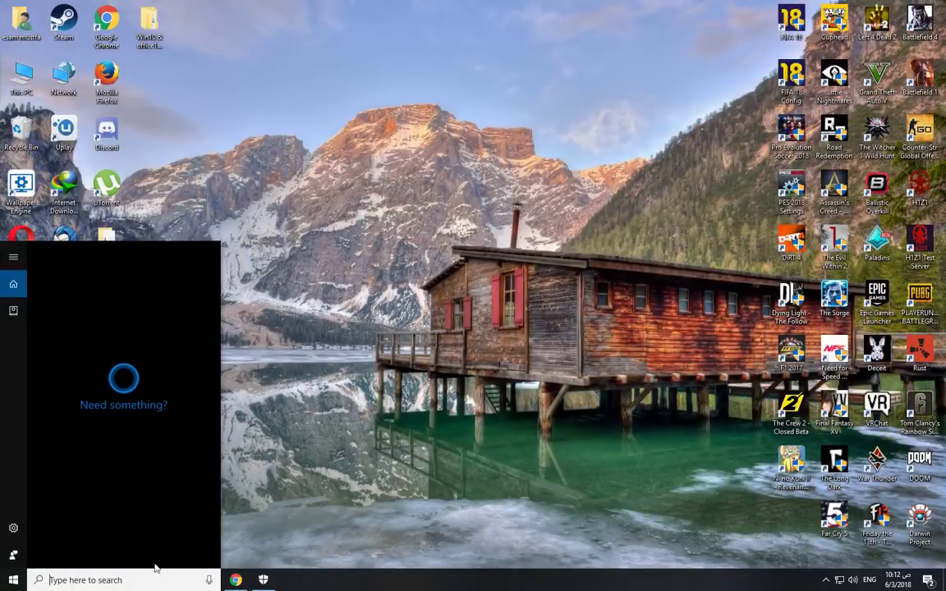
text(km)
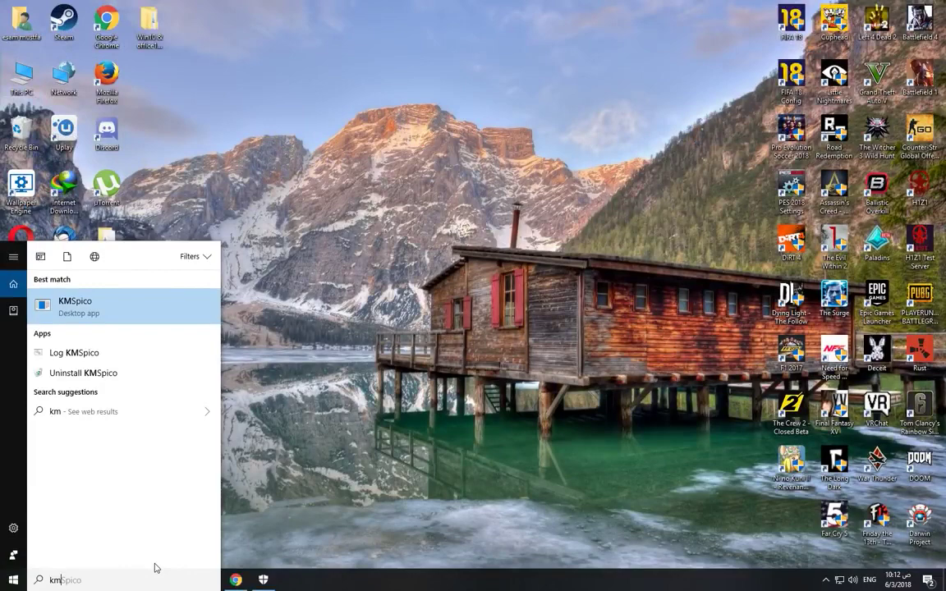
click(94, 309)
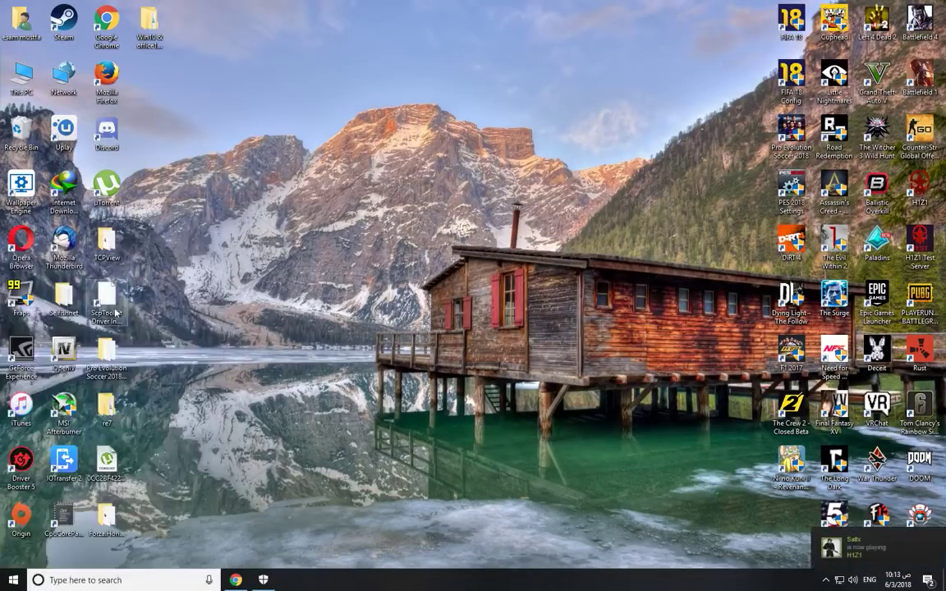
click(418, 373)
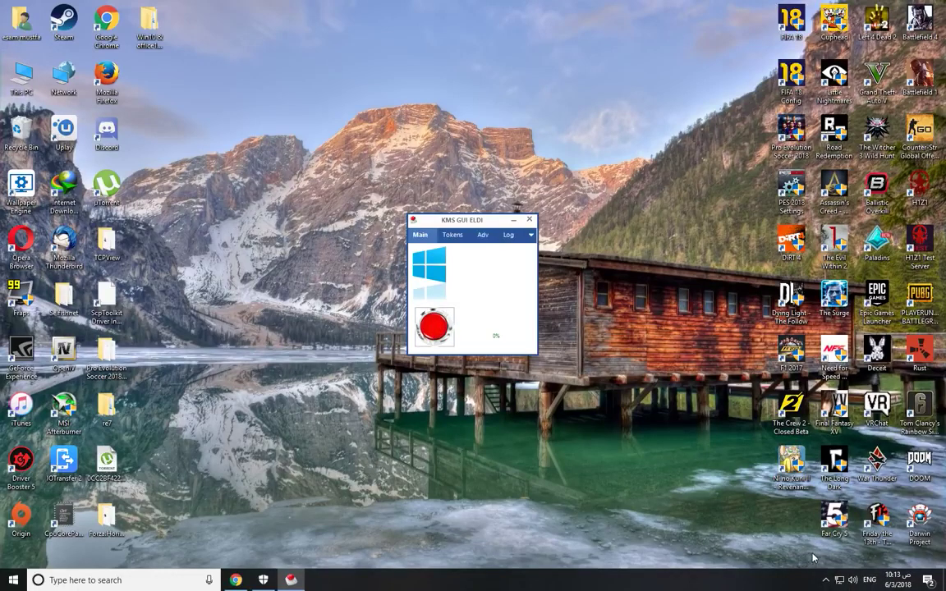
click(434, 326)
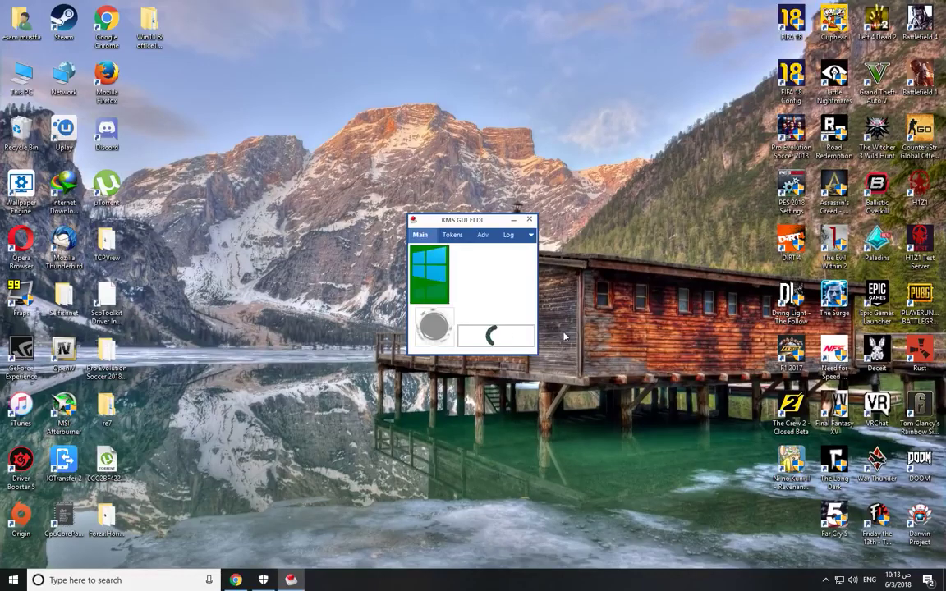